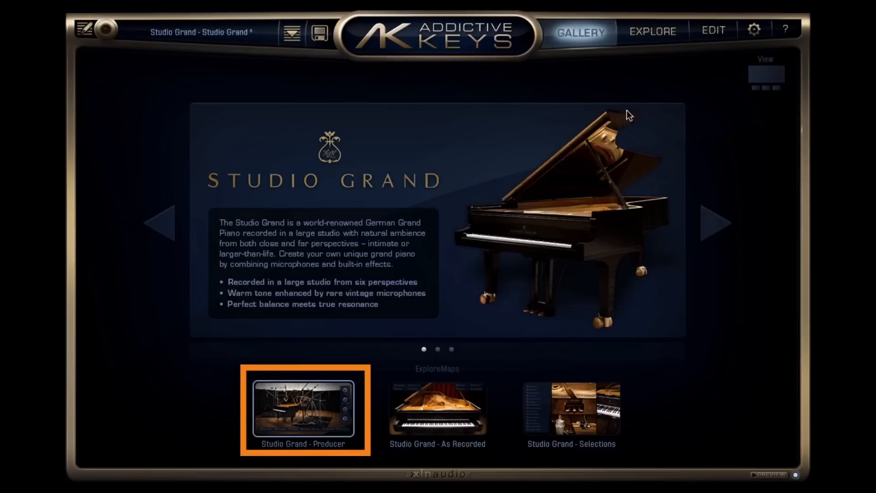
Open the Studio Grand's edit view and set the Vel > Sample range from 0% up to its maximum
{"action": "left_click", "coordinate": [705, 35]}
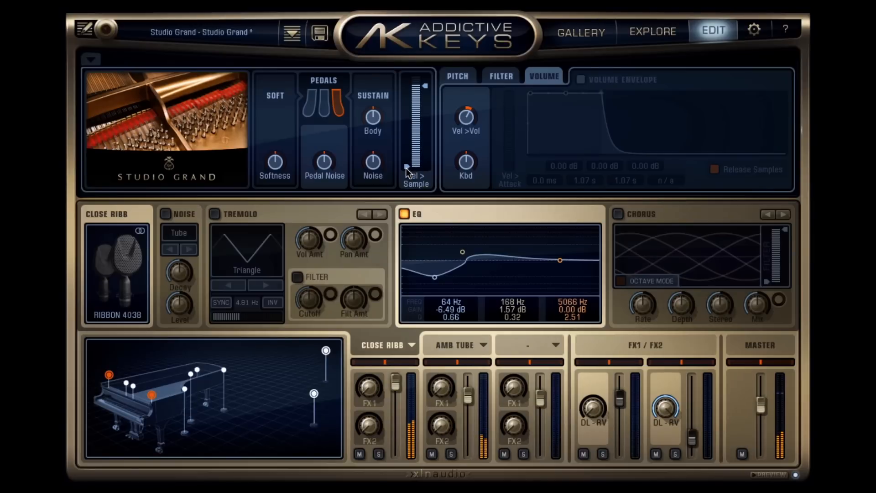
{"action": "mouse_move", "coordinate": [407, 169]}
{"action": "left_mouse_down"}
{"action": "mouse_move", "coordinate": [415, 109]}
{"action": "mouse_move", "coordinate": [407, 111]}
{"action": "mouse_move", "coordinate": [409, 174]}
{"action": "left_mouse_up"}
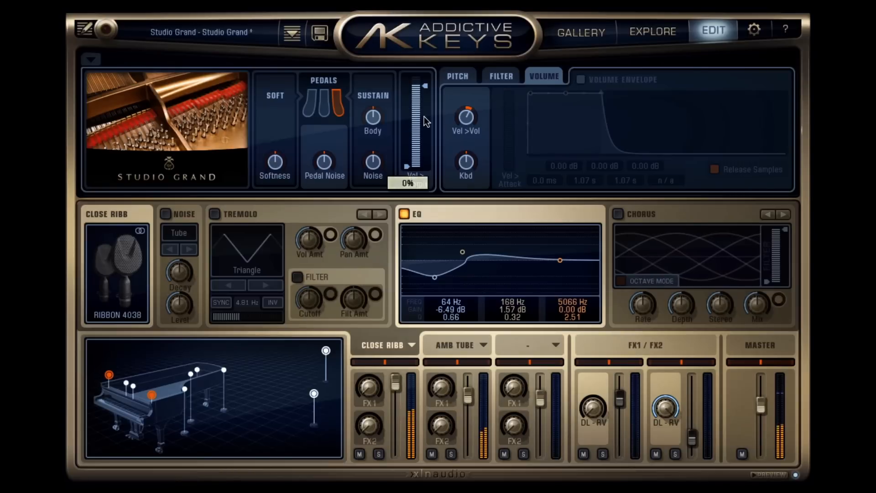
{"action": "mouse_move", "coordinate": [425, 86]}
{"action": "left_mouse_down"}
{"action": "mouse_move", "coordinate": [428, 148]}
{"action": "mouse_move", "coordinate": [428, 111]}
{"action": "left_mouse_up"}
{"action": "left_click_drag", "start_coordinate": [424, 74], "coordinate": [428, 51]}
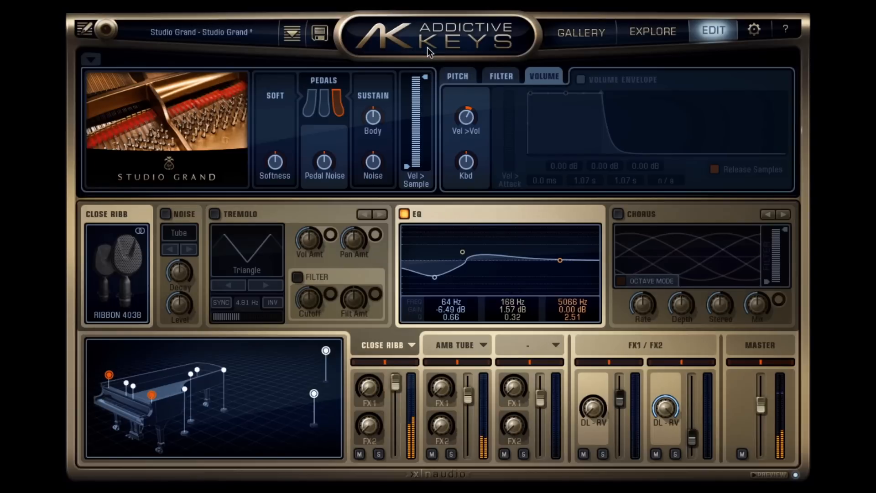
Look through the piano's pitch, filter and volume settings
{"action": "left_click", "coordinate": [459, 77]}
{"action": "left_click", "coordinate": [498, 78]}
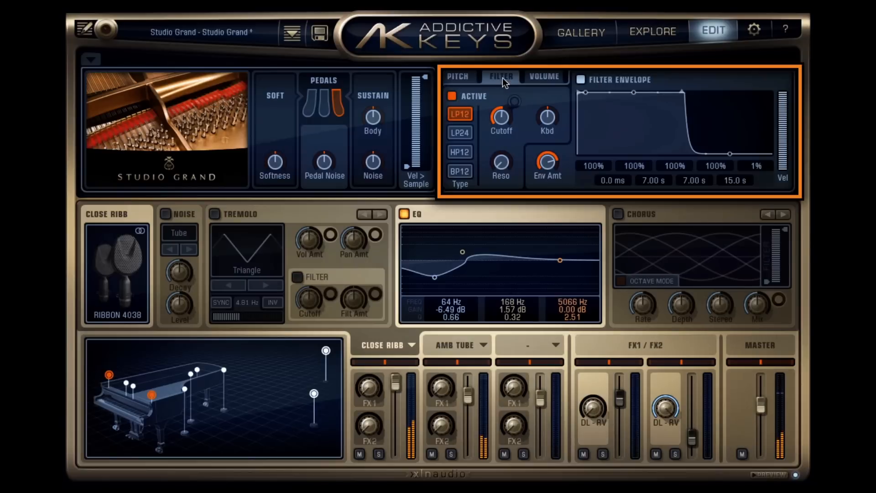
{"action": "left_click", "coordinate": [549, 78]}
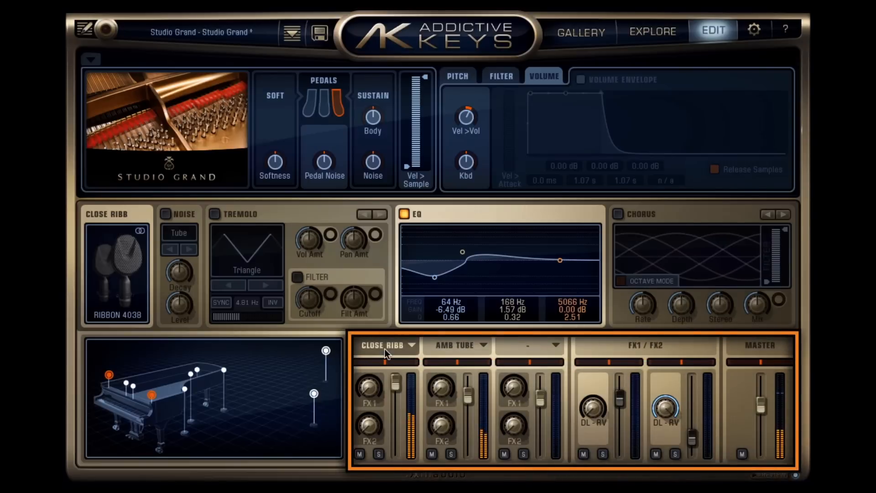
Look through the mixer's microphone channels, FX1 / FX2 and master settings, ending on the Close Ribbon channel
{"action": "left_click", "coordinate": [444, 346]}
{"action": "left_click", "coordinate": [527, 350]}
{"action": "left_click", "coordinate": [620, 351]}
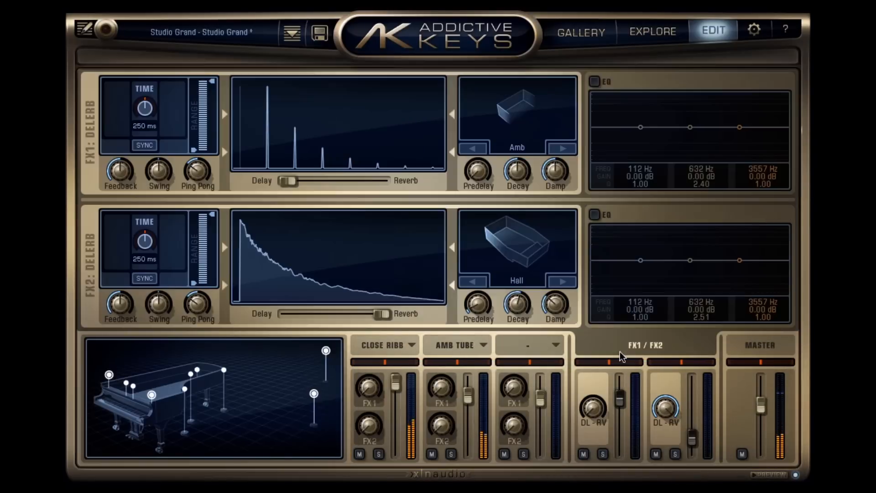
{"action": "left_click", "coordinate": [758, 346]}
{"action": "left_click", "coordinate": [647, 349]}
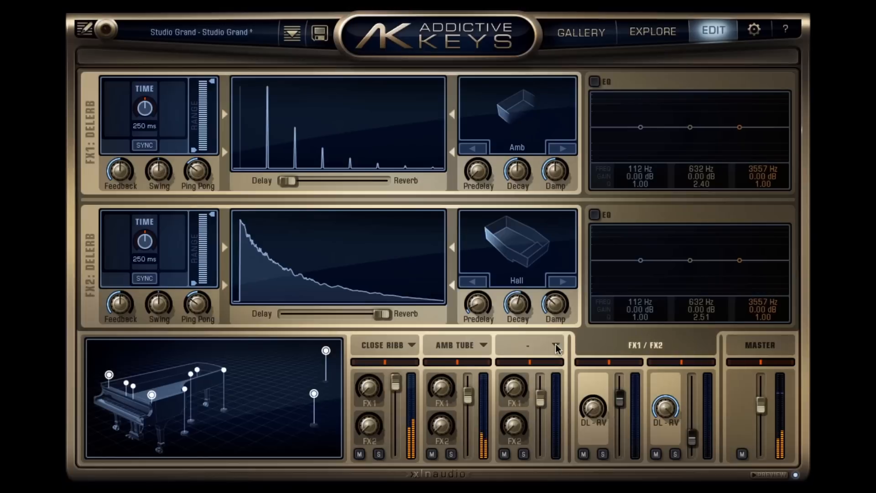
{"action": "left_click", "coordinate": [513, 343]}
{"action": "left_click", "coordinate": [448, 346]}
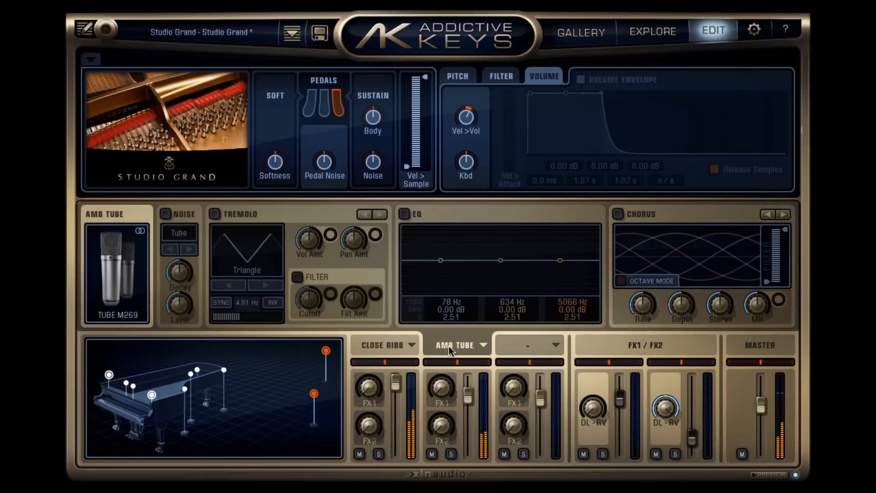
{"action": "left_click", "coordinate": [386, 348]}
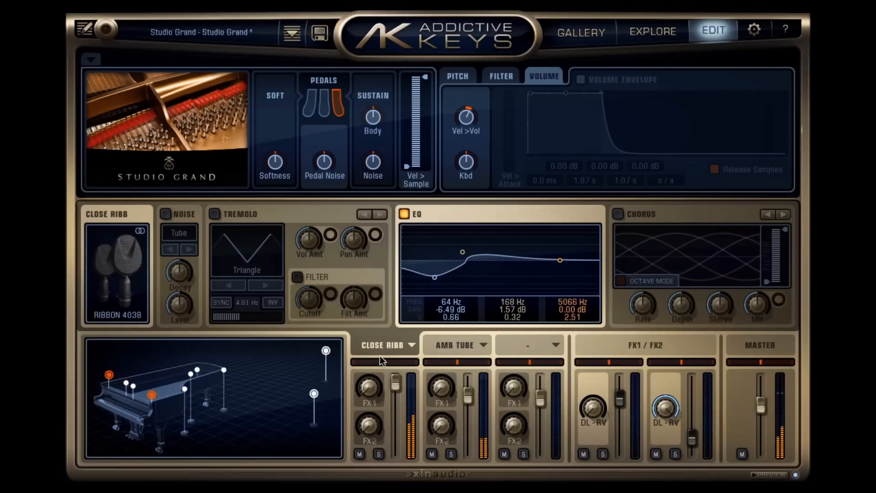
Solo the first channel and switch its microphone through Amb. Tube, Middle Tube and Side Ribbon to Close Tube (XY)
{"action": "left_click", "coordinate": [379, 454]}
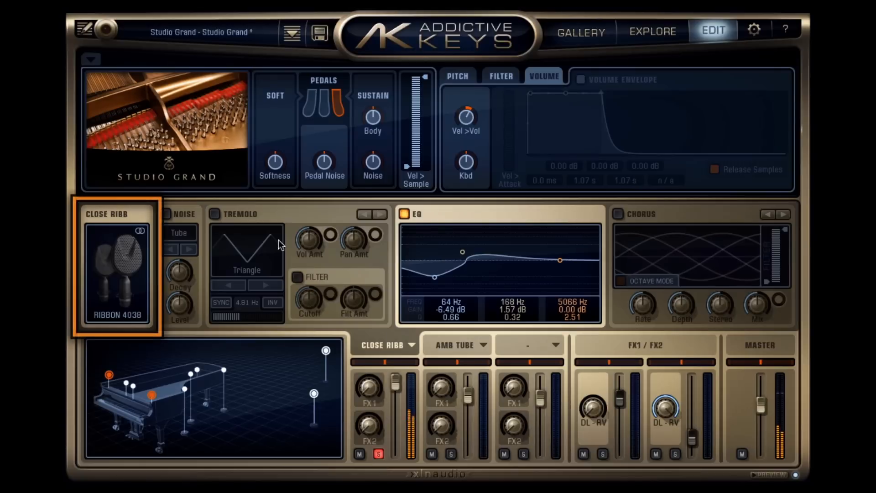
{"action": "left_click", "coordinate": [112, 244]}
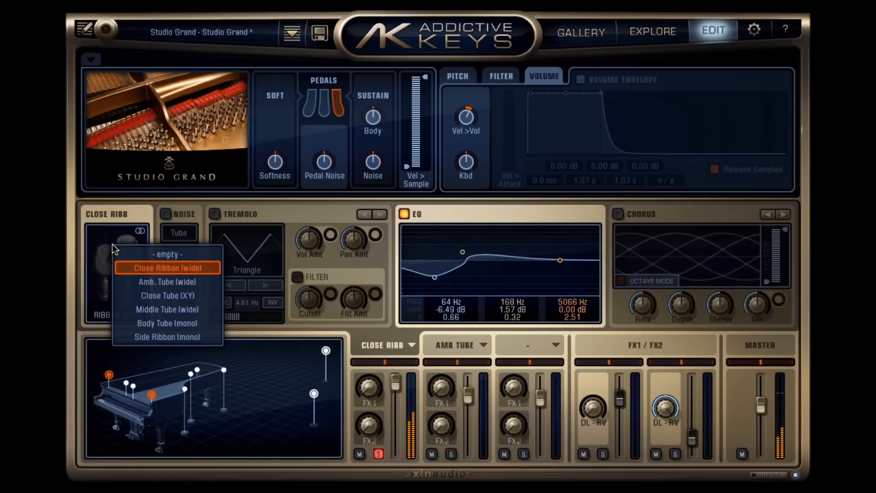
{"action": "left_click", "coordinate": [153, 281]}
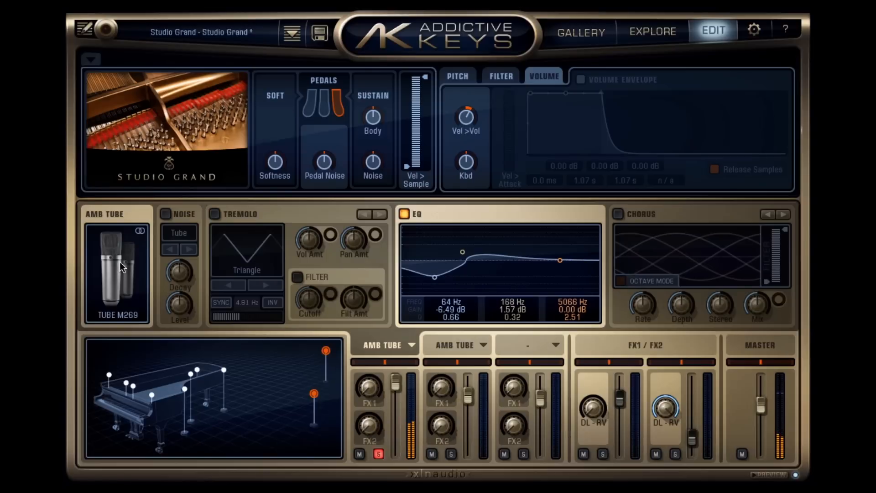
{"action": "left_click", "coordinate": [120, 264]}
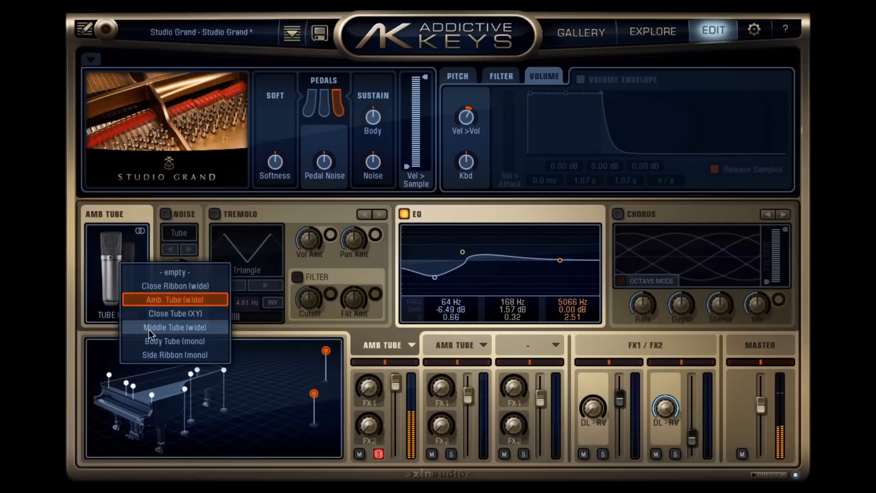
{"action": "left_click", "coordinate": [149, 328]}
{"action": "left_click", "coordinate": [117, 279]}
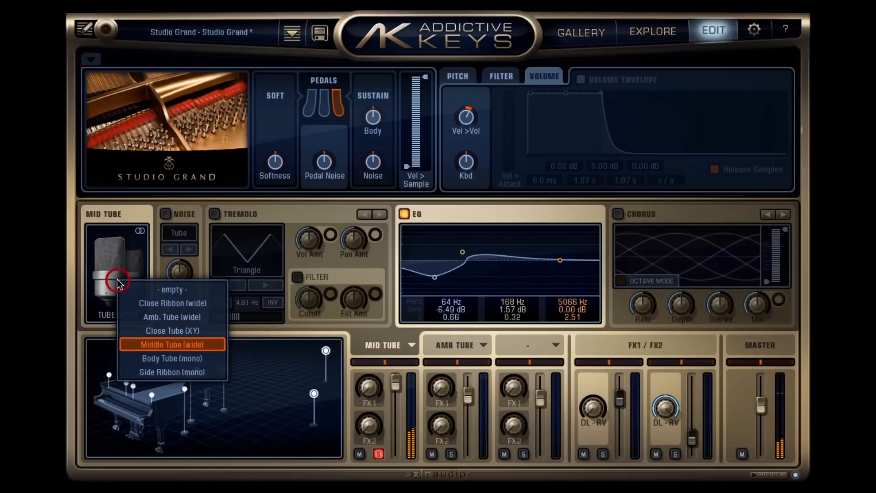
{"action": "left_click", "coordinate": [157, 371]}
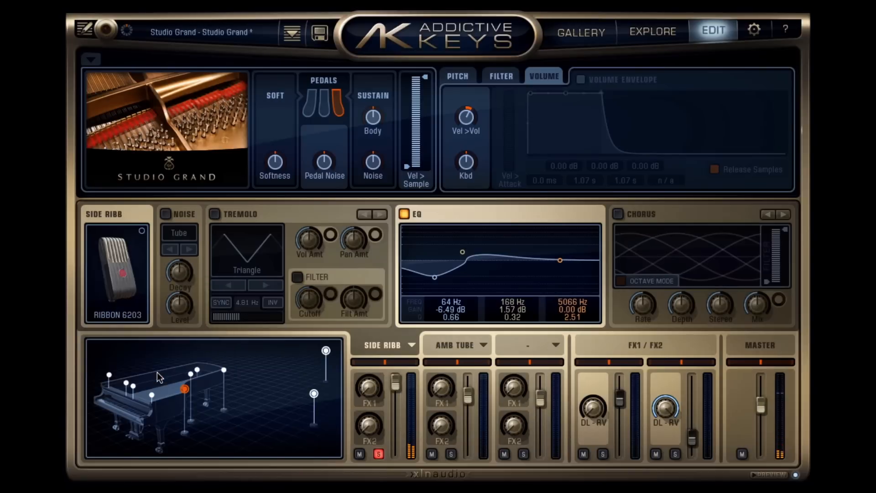
{"action": "left_click", "coordinate": [117, 285]}
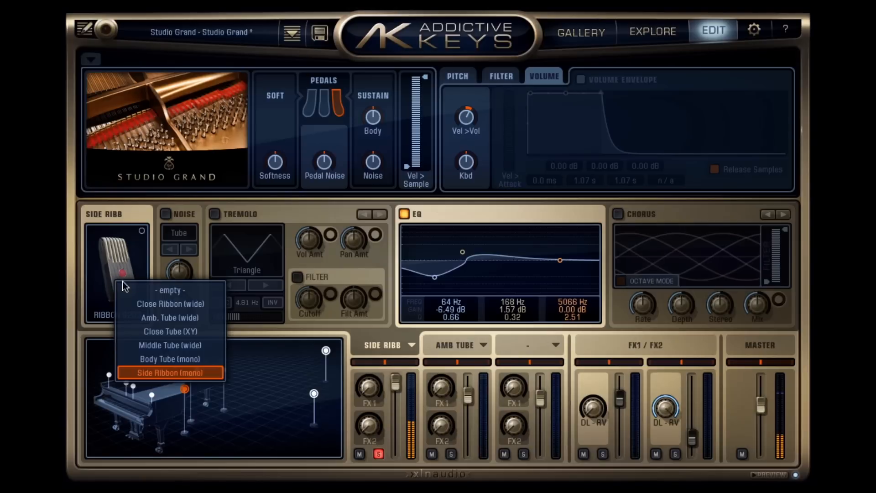
{"action": "left_click", "coordinate": [151, 330]}
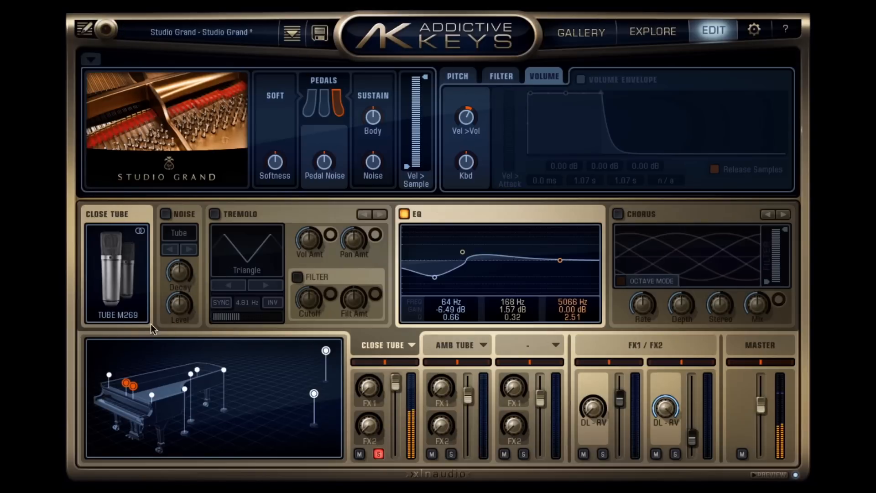
Try Vinyl noise on the Close Tube channel with its level at -41 dB, and switch the noise off
{"action": "left_click", "coordinate": [166, 214]}
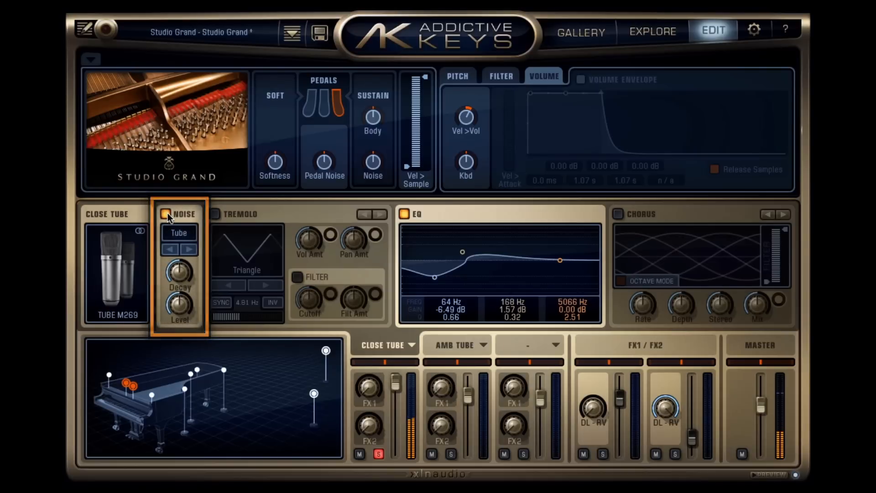
{"action": "left_click", "coordinate": [186, 249]}
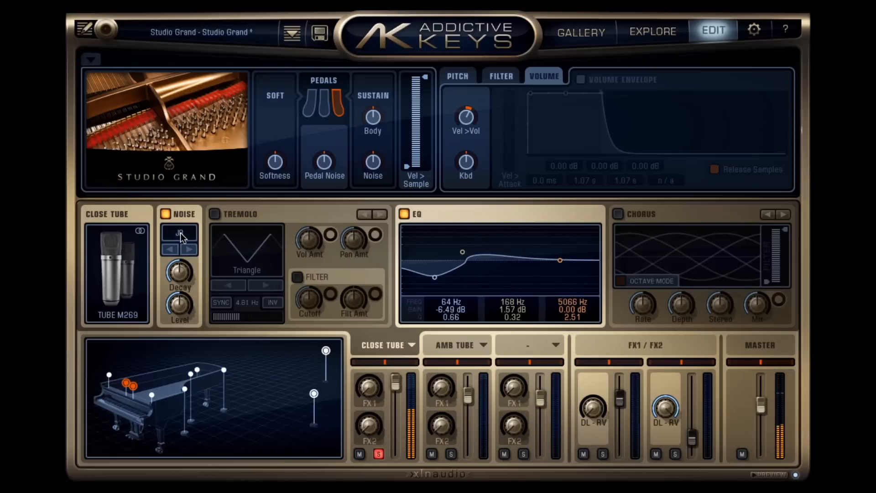
{"action": "left_click", "coordinate": [179, 233]}
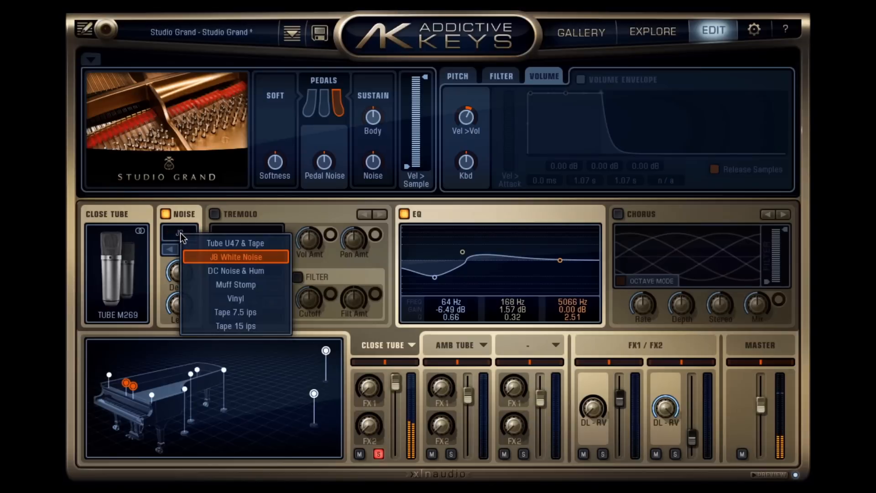
{"action": "left_click", "coordinate": [227, 297]}
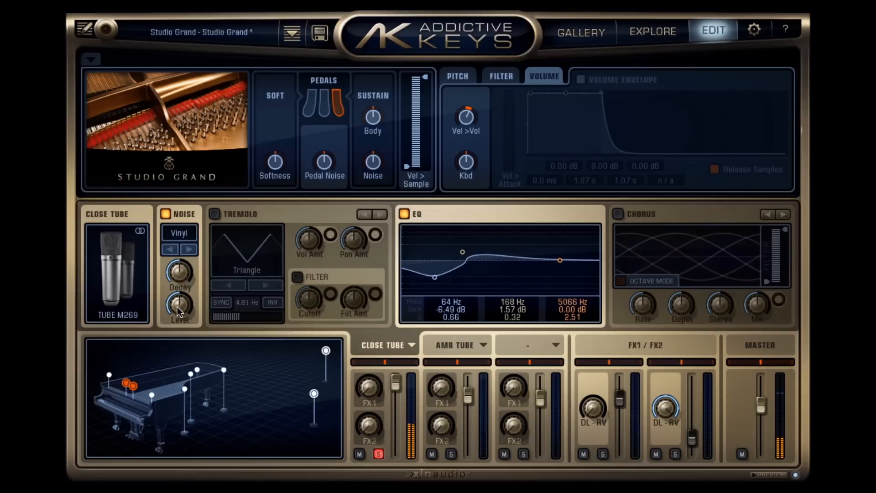
{"action": "left_click_drag", "start_coordinate": [180, 306], "coordinate": [181, 285]}
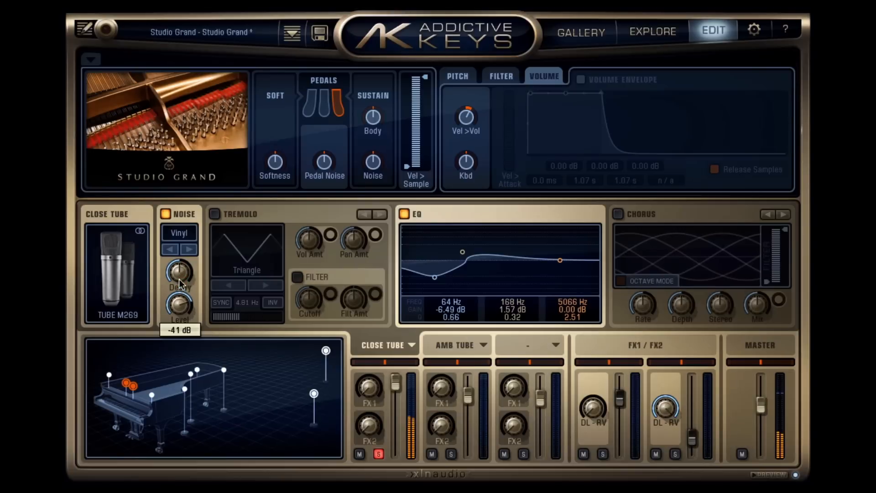
{"action": "left_click", "coordinate": [165, 214]}
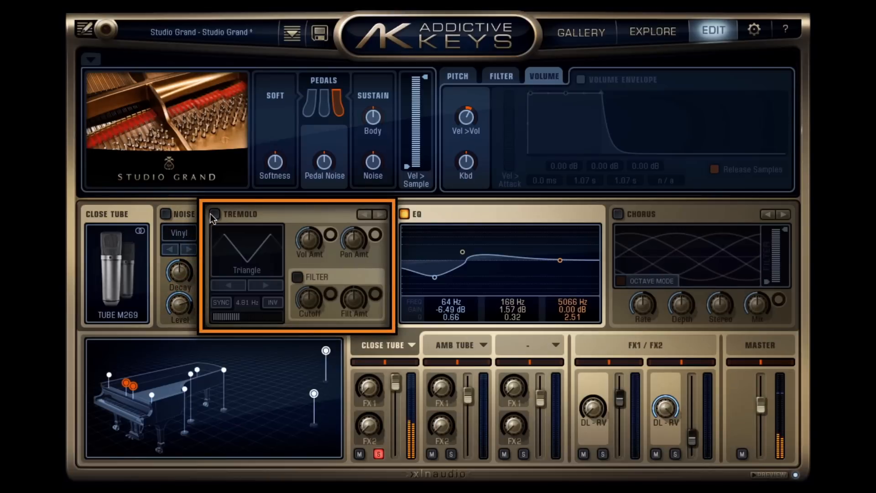
Replace the channel's Tremolo effect with Compress & Distort and set the high EQ band to about 2582 Hz and 3.07 dB
{"action": "left_click", "coordinate": [227, 213]}
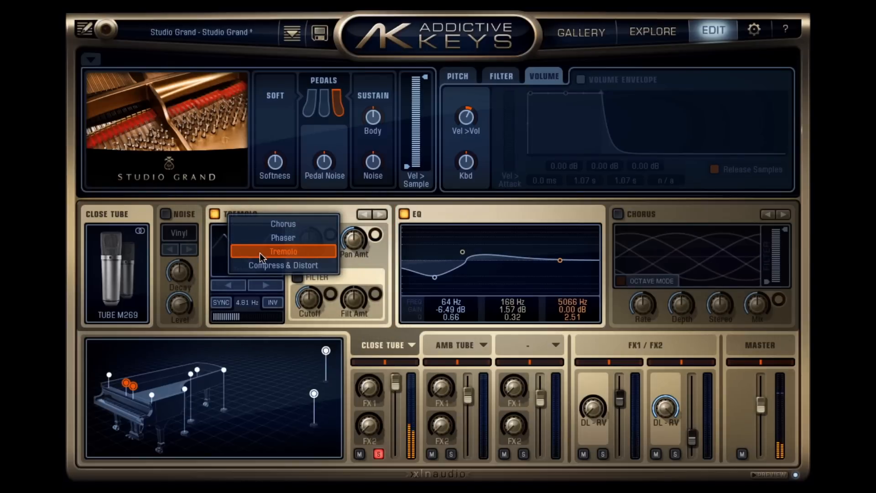
{"action": "left_click", "coordinate": [259, 265]}
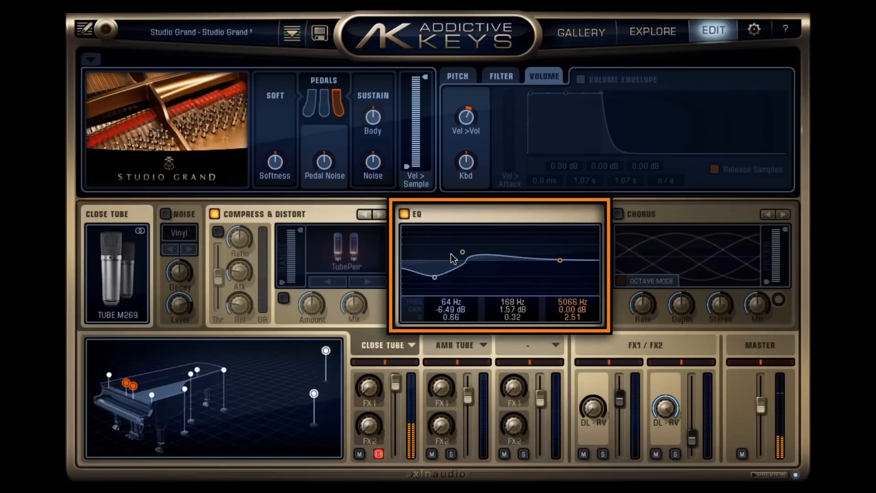
{"action": "left_click_drag", "start_coordinate": [559, 261], "coordinate": [541, 254]}
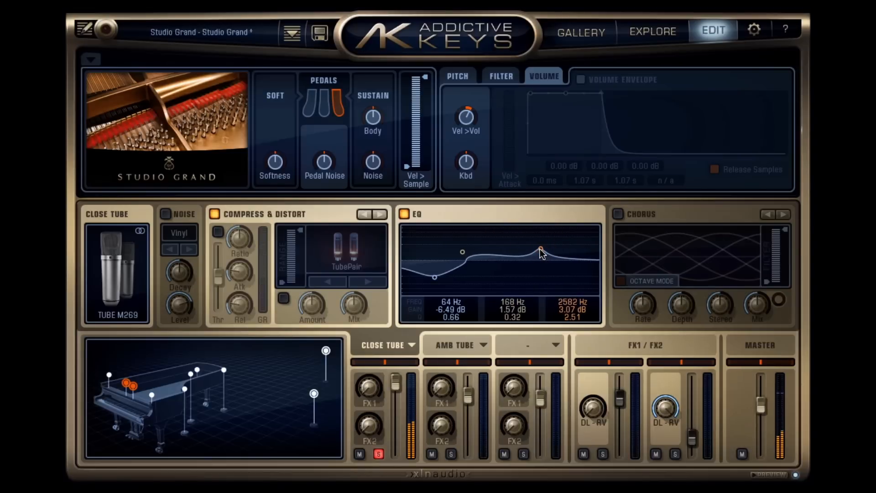
Switch on the channel's Chorus effect, view the alternative effects for its slot, and switch it off
{"action": "left_click", "coordinate": [647, 214]}
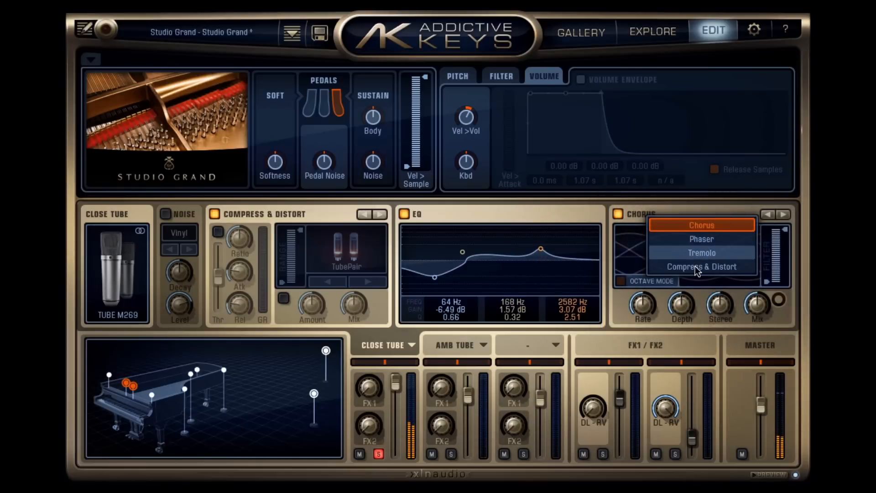
{"action": "left_click", "coordinate": [618, 214]}
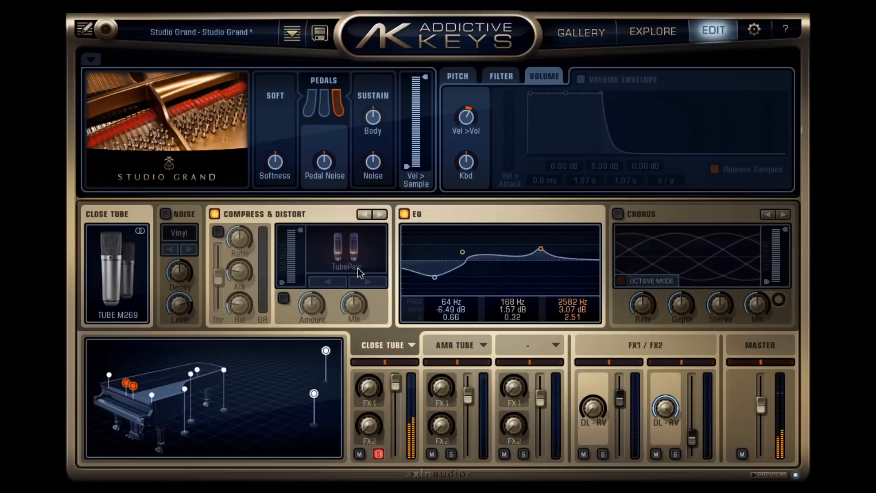
Switch the second channel's microphone from Amb. Tube to Close Tube (XY) and on to Middle Tube (wide)
{"action": "left_click", "coordinate": [451, 347]}
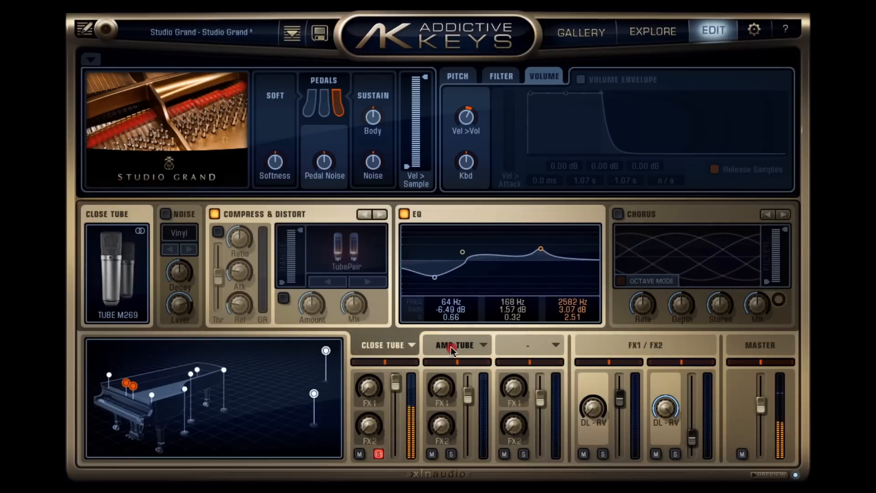
{"action": "left_click", "coordinate": [117, 270]}
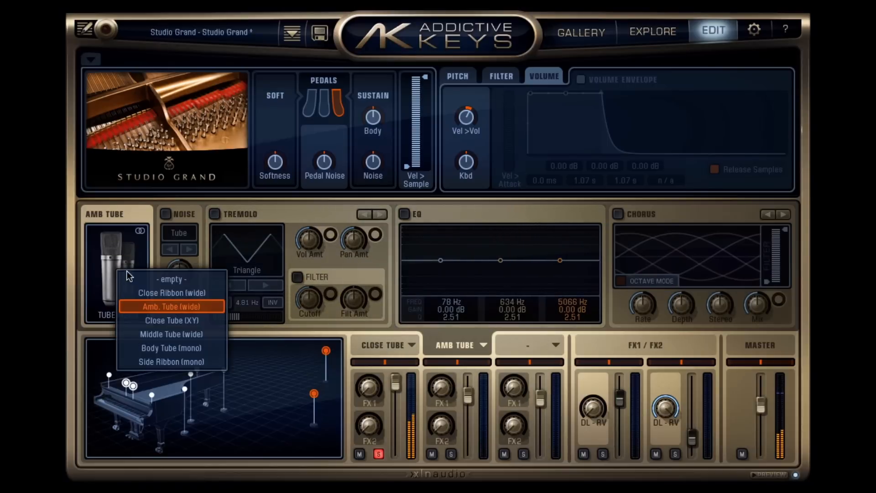
{"action": "left_click", "coordinate": [153, 318]}
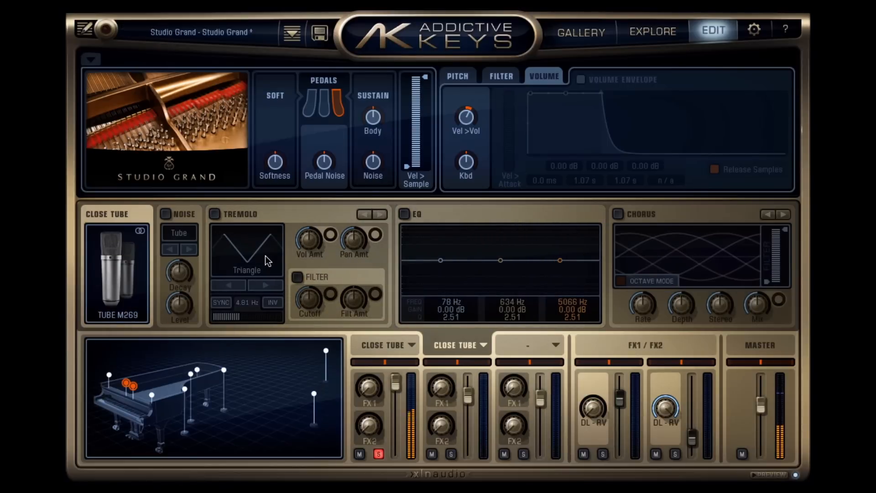
{"action": "left_click", "coordinate": [114, 265]}
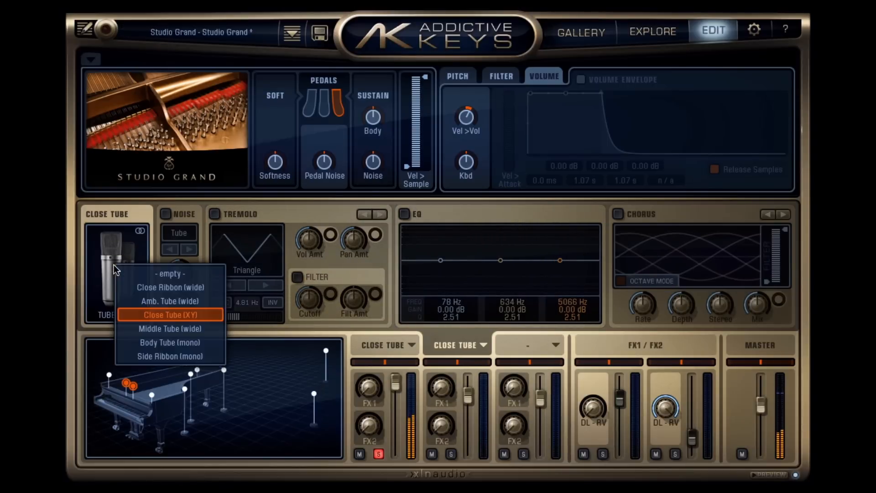
{"action": "left_click", "coordinate": [145, 326]}
Enable noise and EQ on the Middle Tube channel and boost its high EQ band to about 7096 Hz and 8.34 dB
{"action": "left_click", "coordinate": [166, 214]}
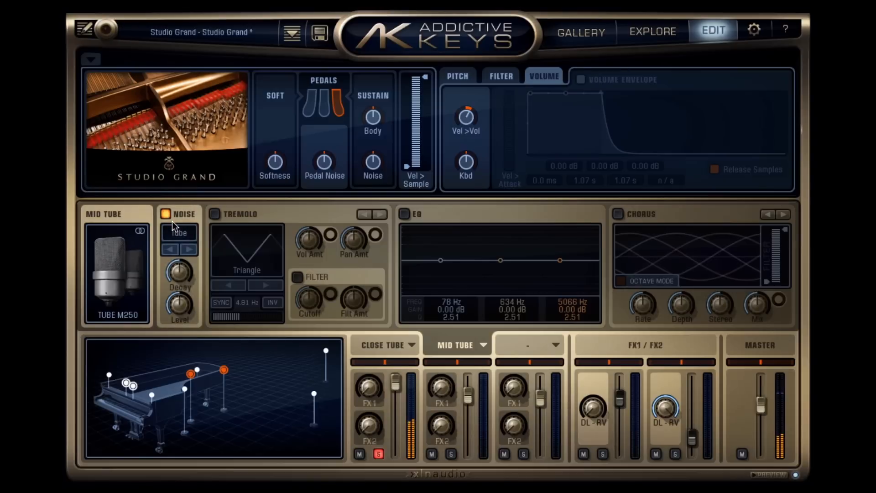
{"action": "left_click", "coordinate": [404, 214]}
{"action": "left_click", "coordinate": [559, 259]}
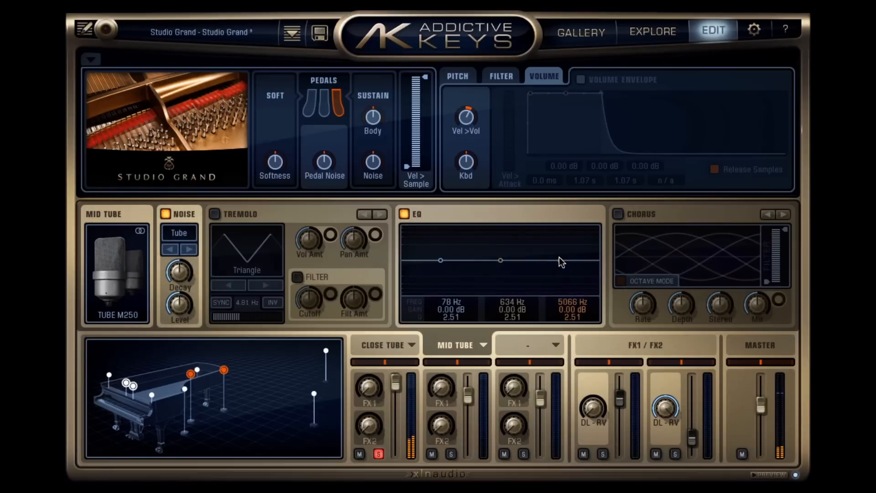
{"action": "left_click_drag", "start_coordinate": [560, 258], "coordinate": [569, 241]}
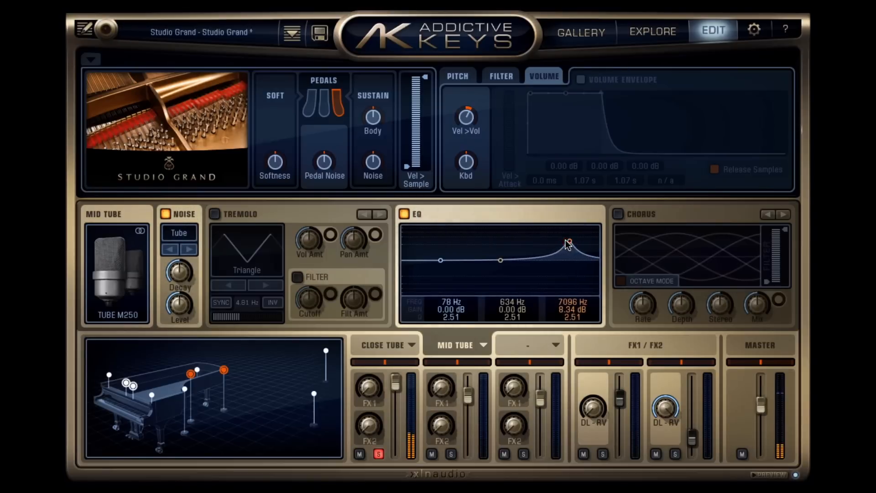
Solo the Mid Tube channel and set its middle EQ band to about 90 Hz and 12.30 dB
{"action": "left_click", "coordinate": [451, 453]}
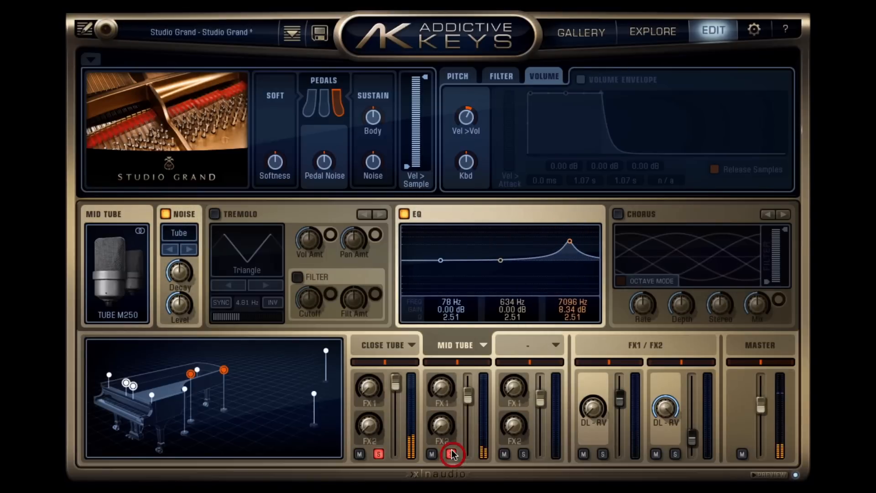
{"action": "left_click", "coordinate": [489, 259]}
{"action": "left_click_drag", "start_coordinate": [489, 259], "coordinate": [444, 236]}
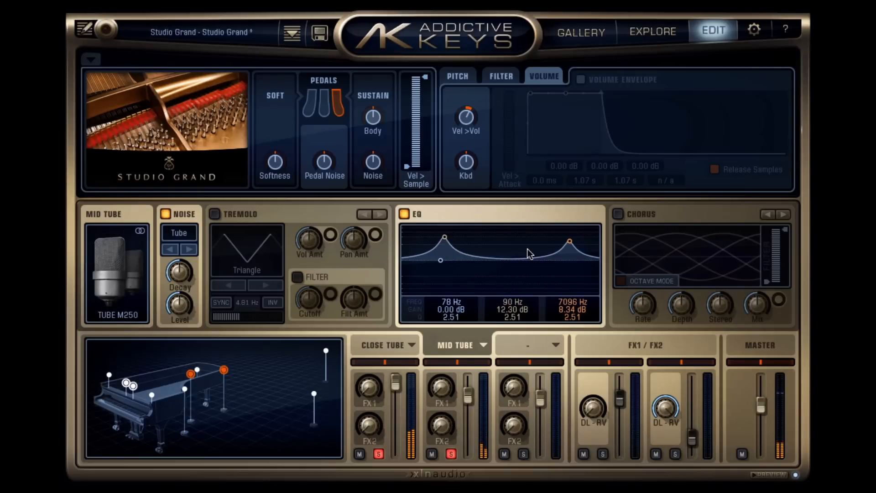
Switch on the Mid Tube channel's Chorus effect and lower the channel's volume fader
{"action": "left_click", "coordinate": [618, 214]}
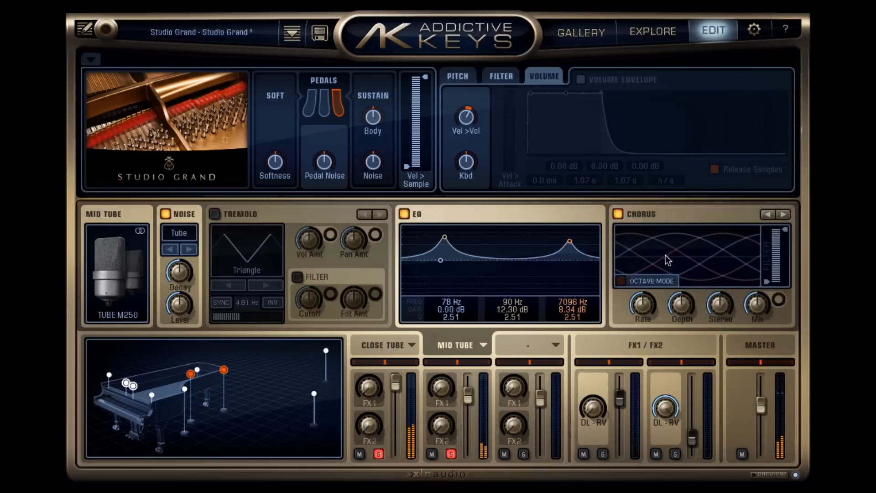
{"action": "left_click_drag", "start_coordinate": [468, 395], "coordinate": [469, 438]}
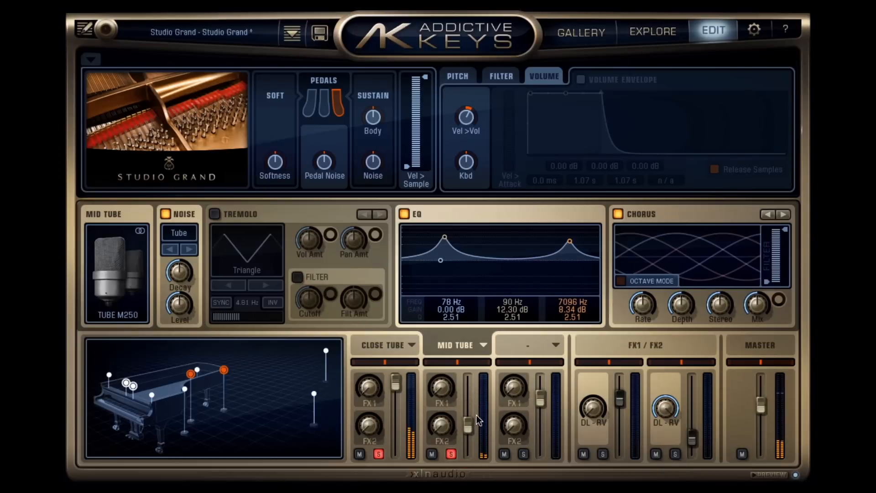
Select the empty third channel and turn off solo on the Close Tube and Mid Tube channels
{"action": "left_click", "coordinate": [529, 361]}
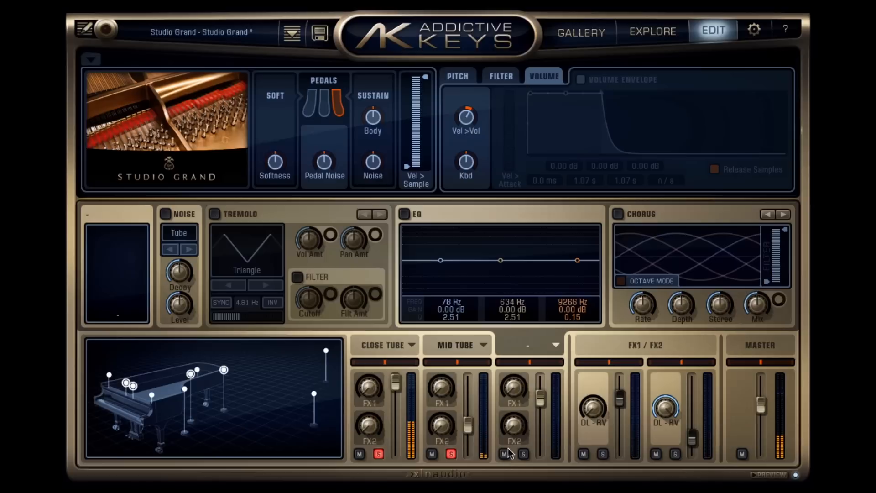
{"action": "left_click", "coordinate": [379, 455]}
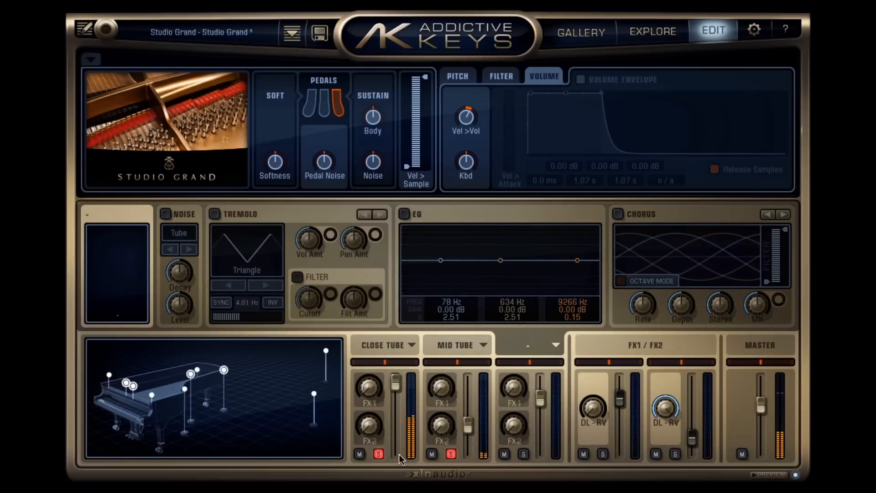
{"action": "left_click", "coordinate": [451, 455]}
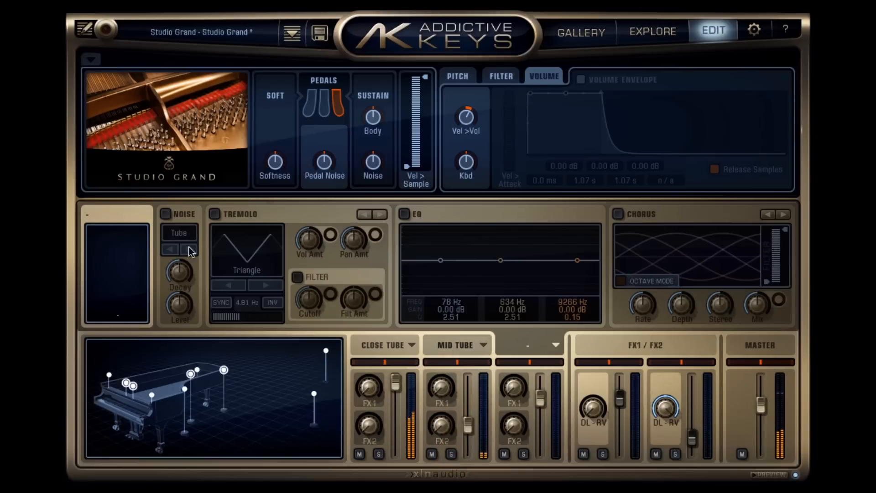
Load the Amb Tube microphone into the third channel and switch on its Tremolo effect
{"action": "left_click", "coordinate": [122, 257]}
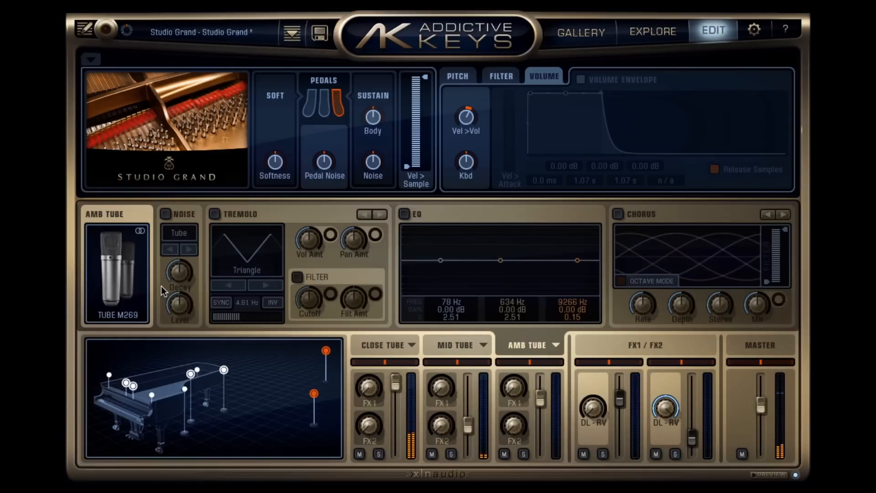
{"action": "left_click", "coordinate": [163, 291]}
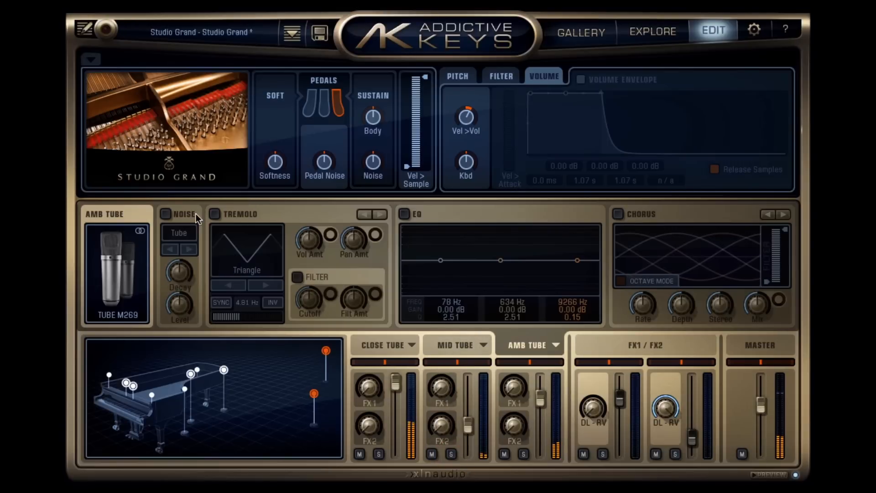
{"action": "left_click", "coordinate": [214, 214]}
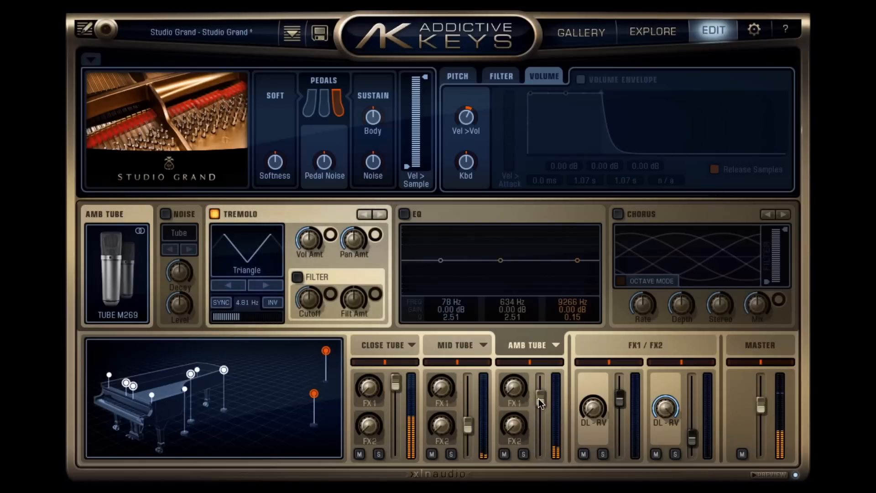
Raise the Amb Tube channel's volume and widen the Close Tube channel's stereo spread, with its pan slightly right of centre
{"action": "left_click_drag", "start_coordinate": [538, 400], "coordinate": [542, 370]}
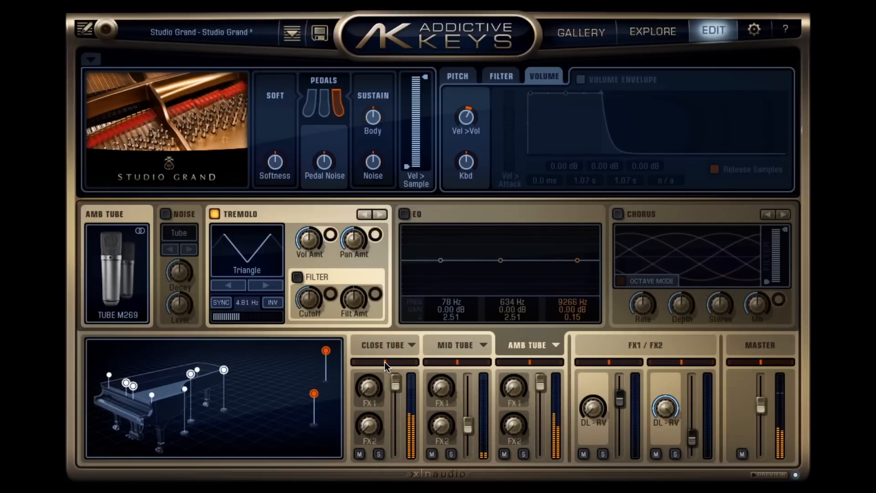
{"action": "mouse_move", "coordinate": [384, 362]}
{"action": "left_mouse_down"}
{"action": "mouse_move", "coordinate": [403, 365]}
{"action": "mouse_move", "coordinate": [365, 362]}
{"action": "mouse_move", "coordinate": [398, 362]}
{"action": "mouse_move", "coordinate": [388, 356]}
{"action": "mouse_move", "coordinate": [392, 233]}
{"action": "left_mouse_up"}
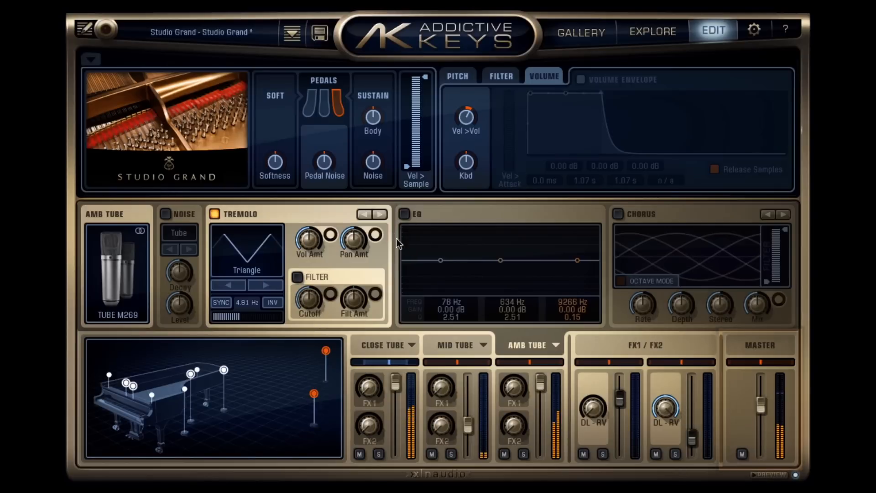
Show the Master effects, switch on the Phaser to view the alternative effects for its slot, and switch it off
{"action": "left_click", "coordinate": [759, 349]}
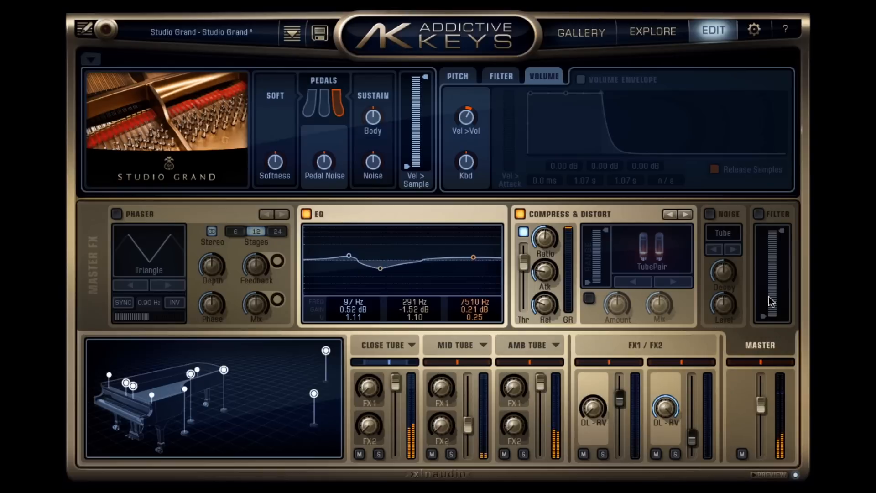
{"action": "left_click", "coordinate": [117, 214]}
{"action": "left_click", "coordinate": [138, 213]}
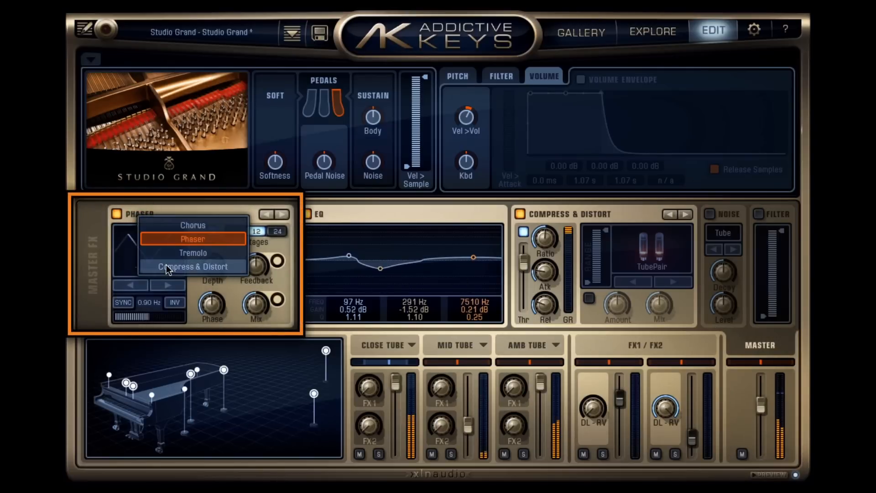
{"action": "left_click", "coordinate": [114, 214]}
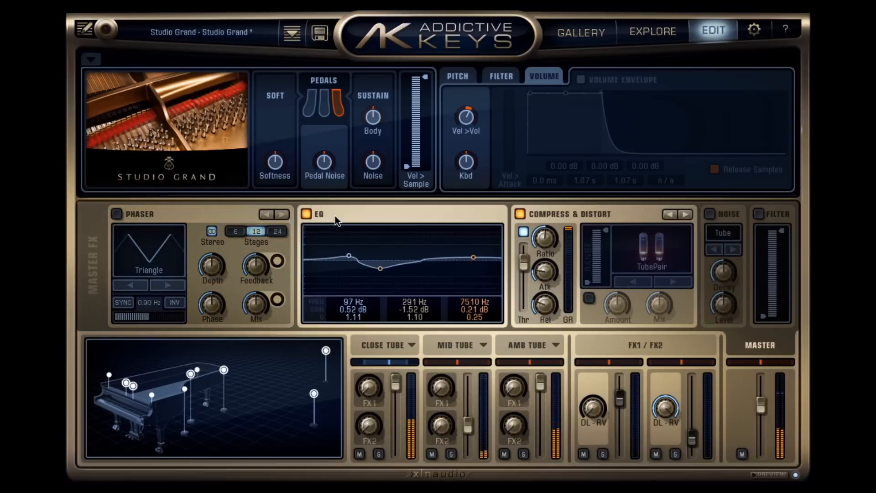
View the alternative effects for the master Compress & Distort slot, and switch the master Noise on and off
{"action": "left_click", "coordinate": [561, 215]}
{"action": "left_click", "coordinate": [551, 211]}
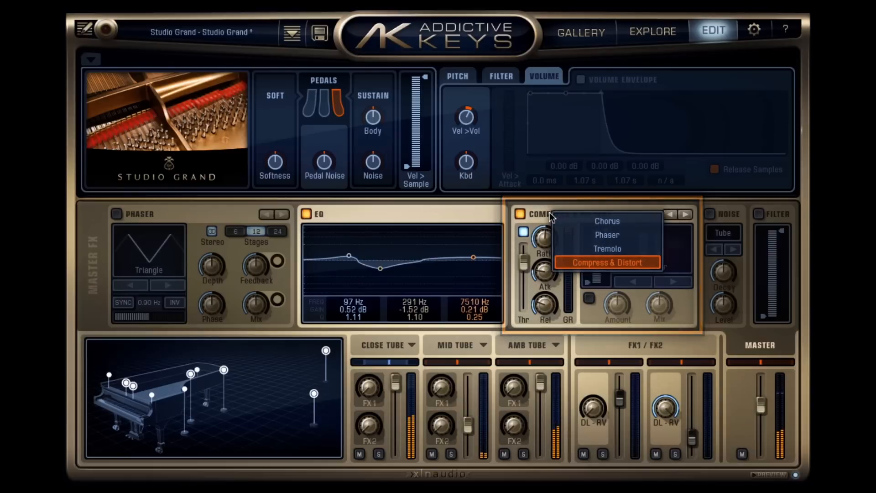
{"action": "left_click", "coordinate": [738, 211]}
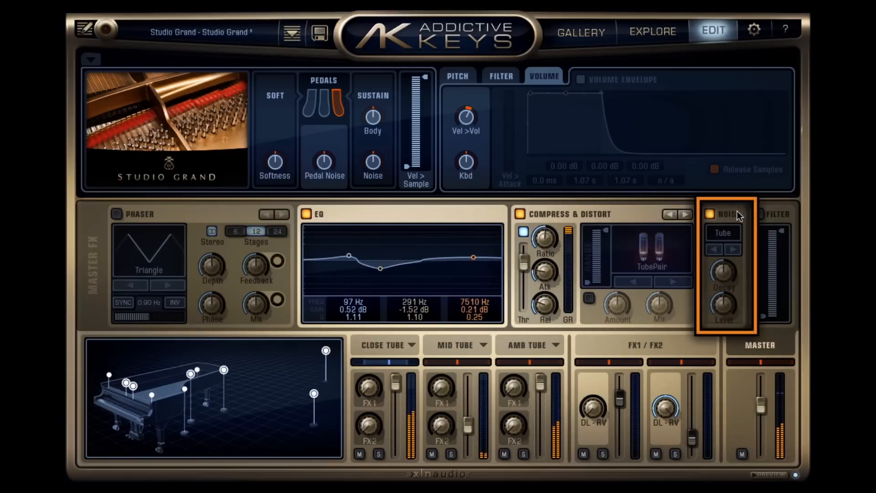
{"action": "left_click", "coordinate": [712, 213]}
Switch on the master Filter, narrow its range from both ends, trying cutoffs of about 11458 Hz and 176 Hz, and switch it off
{"action": "left_click", "coordinate": [760, 213]}
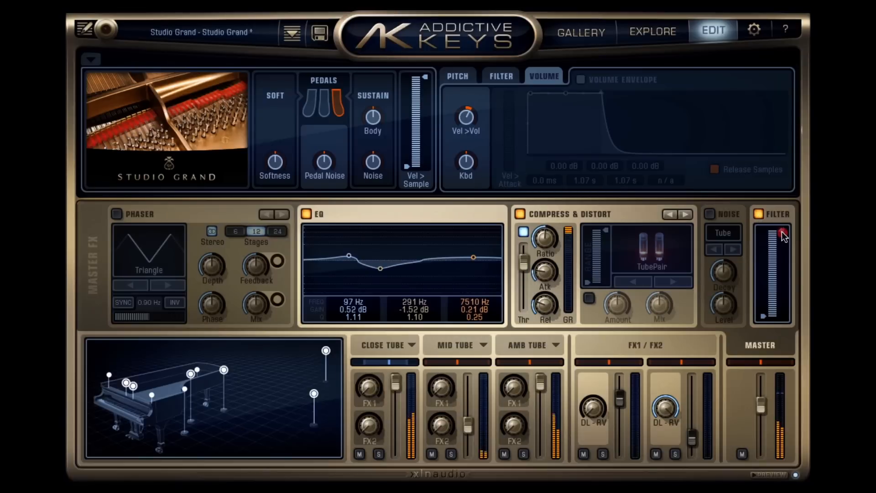
{"action": "mouse_move", "coordinate": [782, 231]}
{"action": "left_mouse_down"}
{"action": "mouse_move", "coordinate": [783, 257]}
{"action": "mouse_move", "coordinate": [781, 231]}
{"action": "left_mouse_up"}
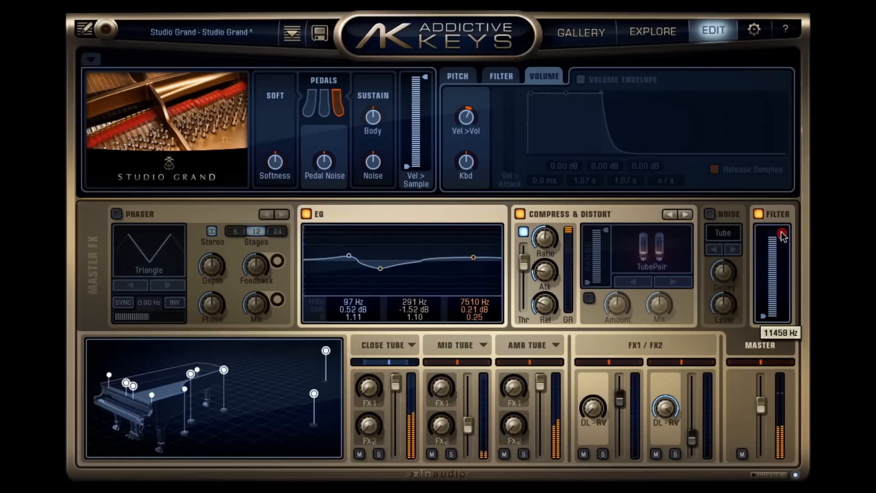
{"action": "left_click_drag", "start_coordinate": [764, 303], "coordinate": [764, 289]}
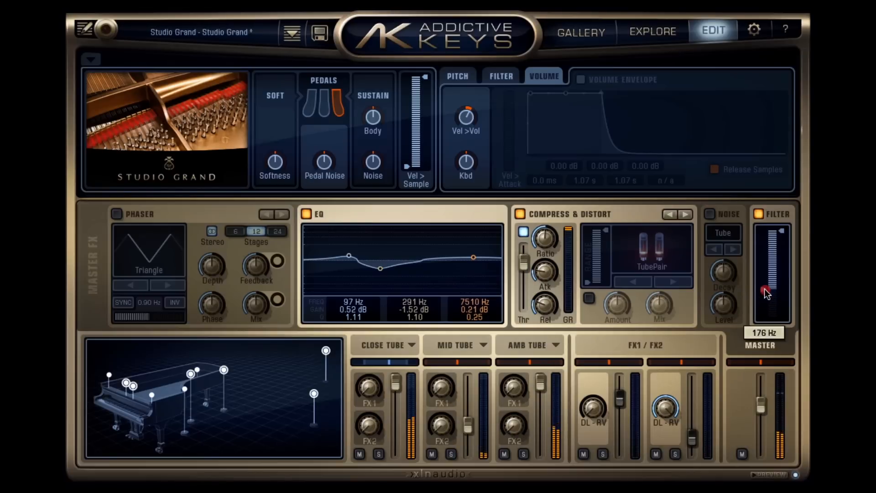
{"action": "left_click_drag", "start_coordinate": [765, 288], "coordinate": [764, 275]}
{"action": "left_click_drag", "start_coordinate": [781, 230], "coordinate": [781, 261]}
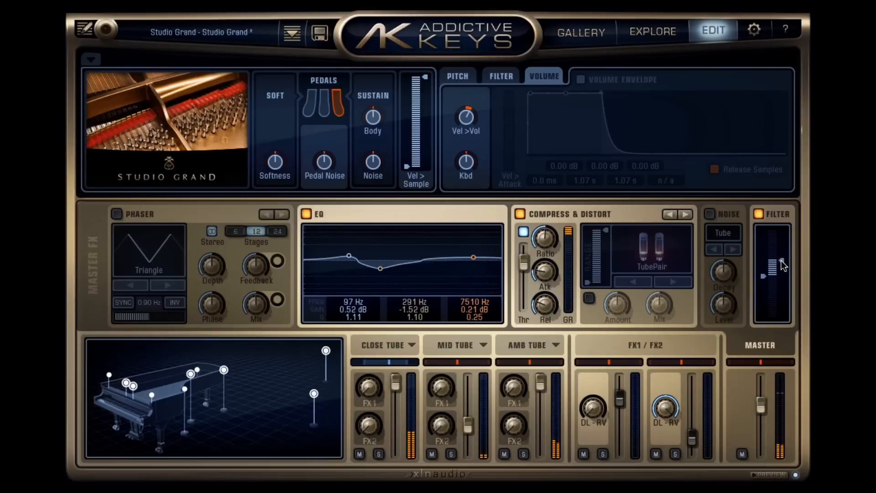
{"action": "left_click", "coordinate": [759, 214]}
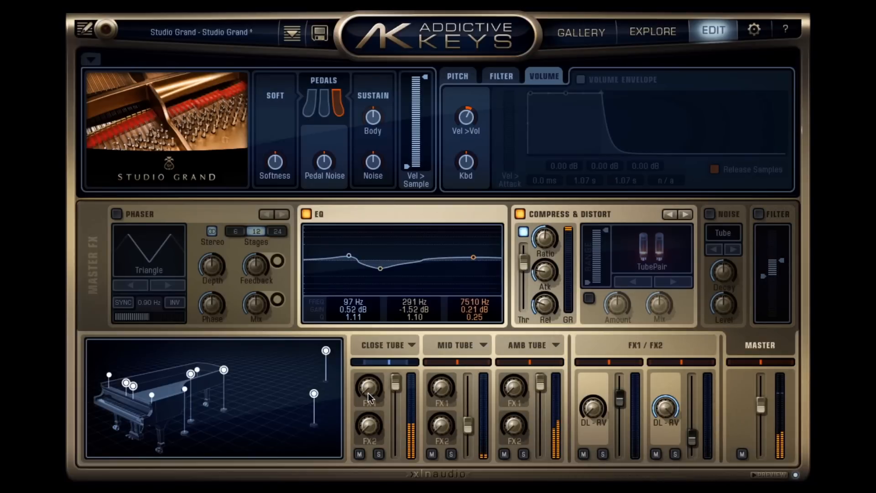
Show the FX1 / FX2 send effects and raise the Close Tube channel's FX1 send level
{"action": "left_click", "coordinate": [645, 346]}
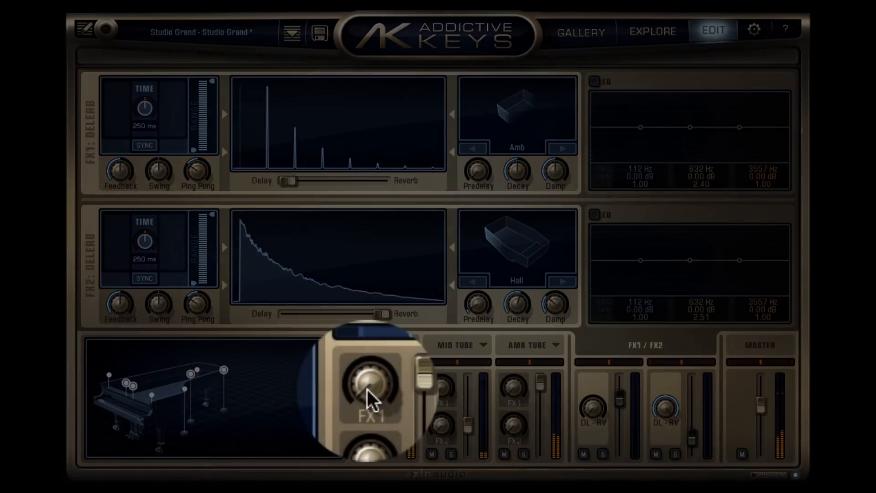
{"action": "left_click_drag", "start_coordinate": [367, 389], "coordinate": [383, 327]}
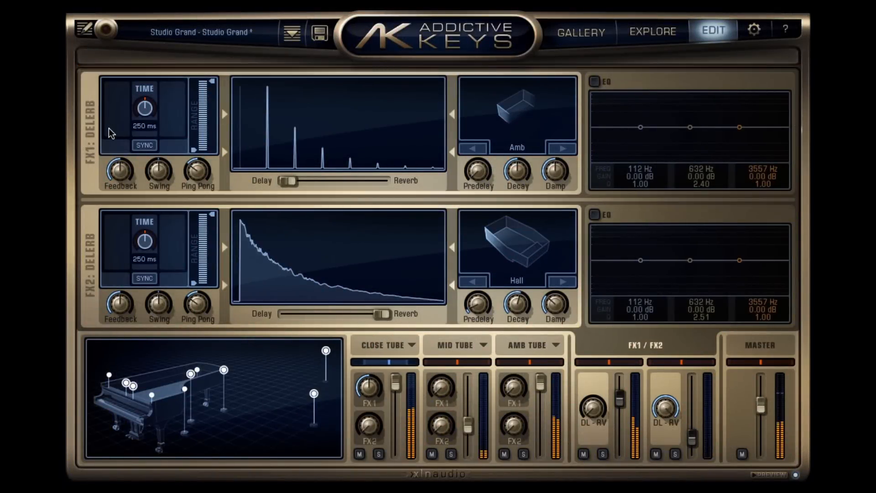
Shorten the FX1 delay time to about 116 ms, and switch the delay to tempo sync at 1/4
{"action": "left_click_drag", "start_coordinate": [134, 108], "coordinate": [143, 129]}
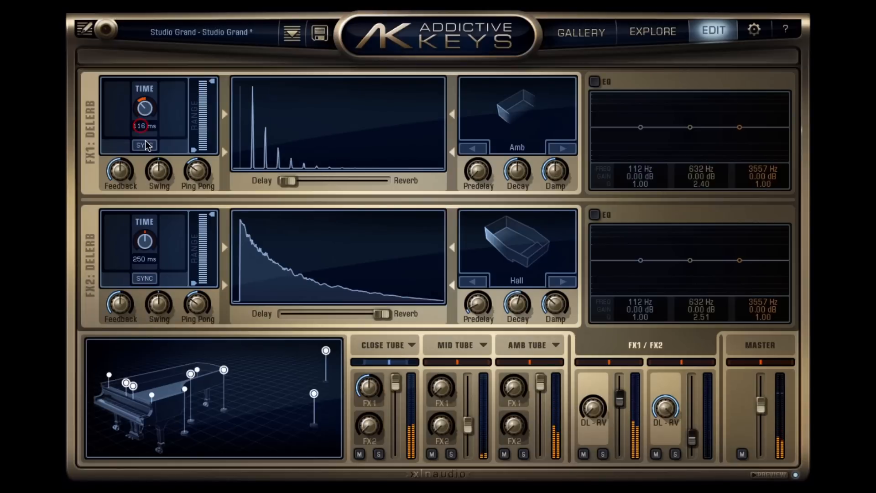
{"action": "left_click", "coordinate": [145, 142]}
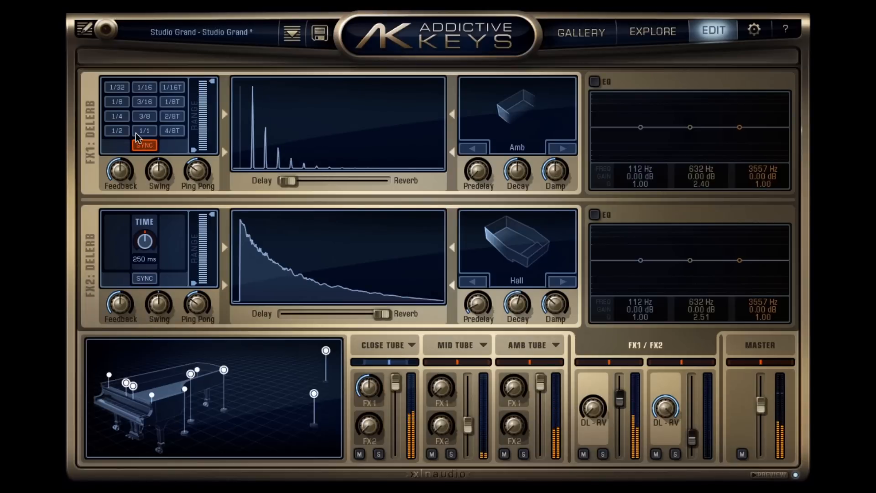
{"action": "left_click", "coordinate": [119, 116]}
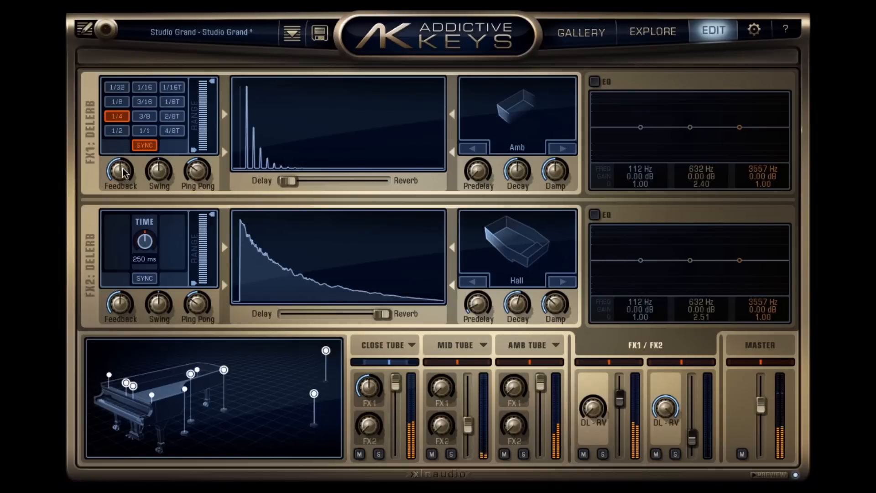
Raise the FX1 delay's Feedback amount and adjust its Swing
{"action": "mouse_move", "coordinate": [127, 161]}
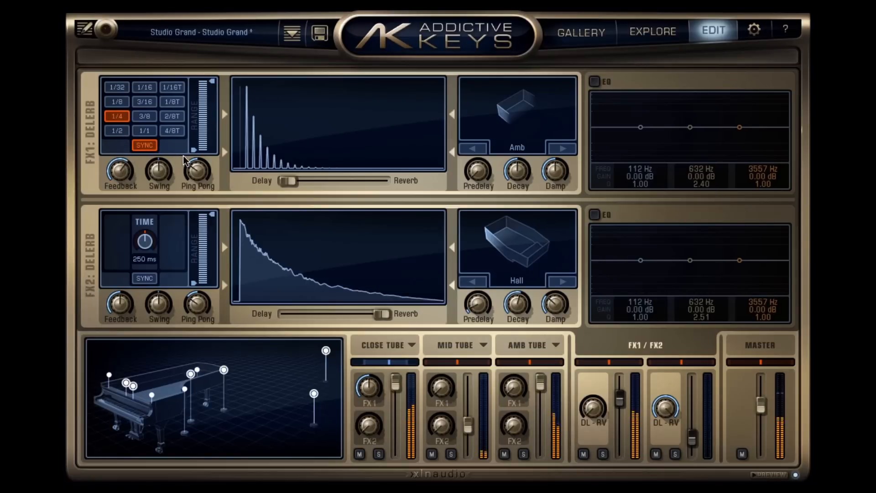
{"action": "mouse_move", "coordinate": [162, 191]}
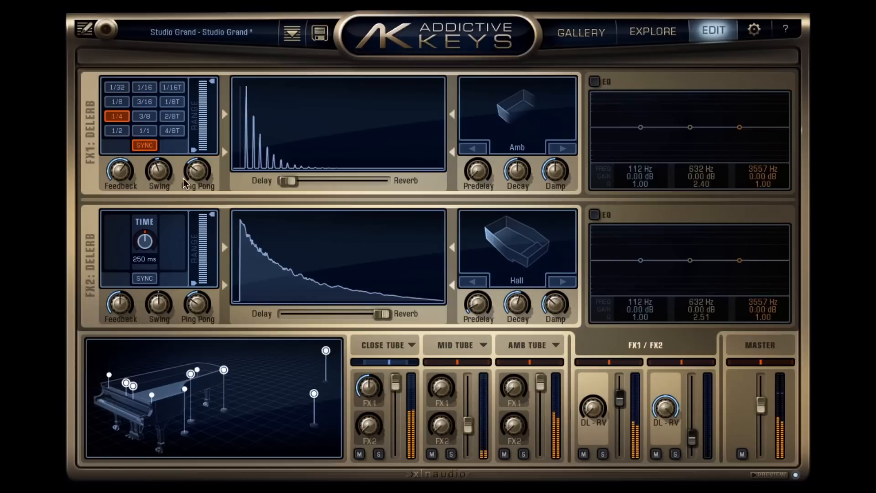
{"action": "mouse_move", "coordinate": [200, 168]}
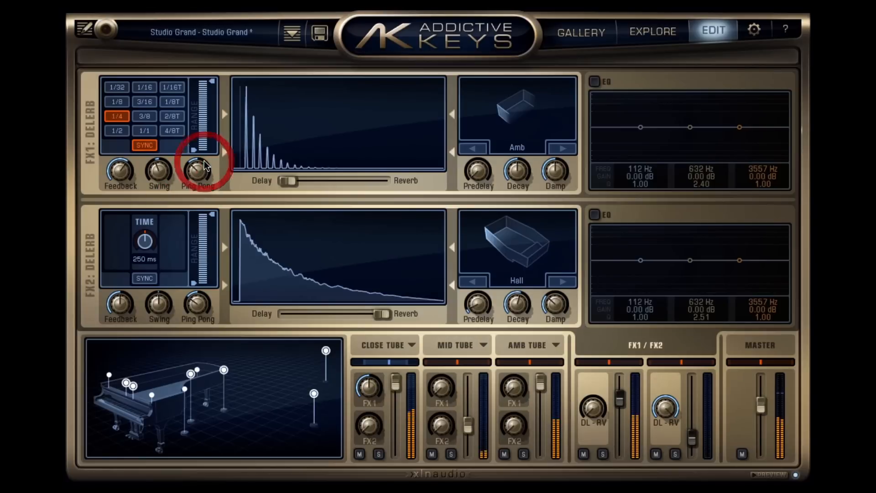
Move FX1's balance from Delay fully to Reverb and change its reverb type to Room
{"action": "left_click_drag", "start_coordinate": [284, 181], "coordinate": [377, 186]}
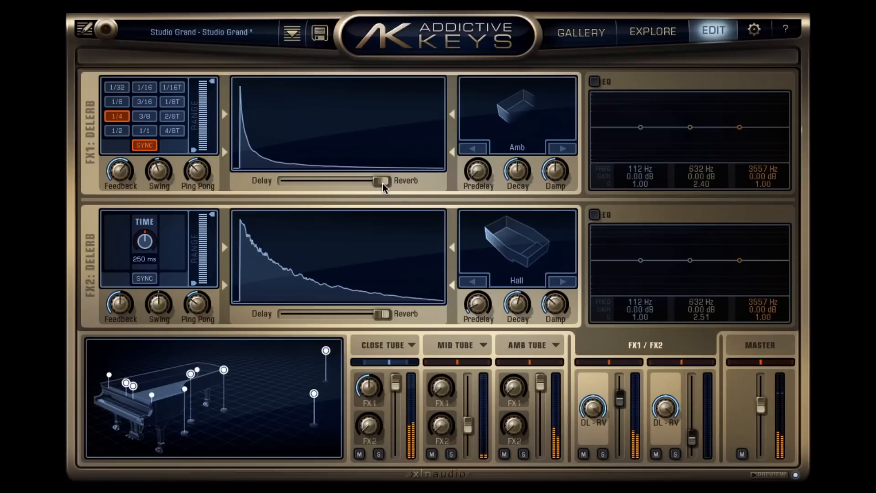
{"action": "left_click", "coordinate": [511, 149]}
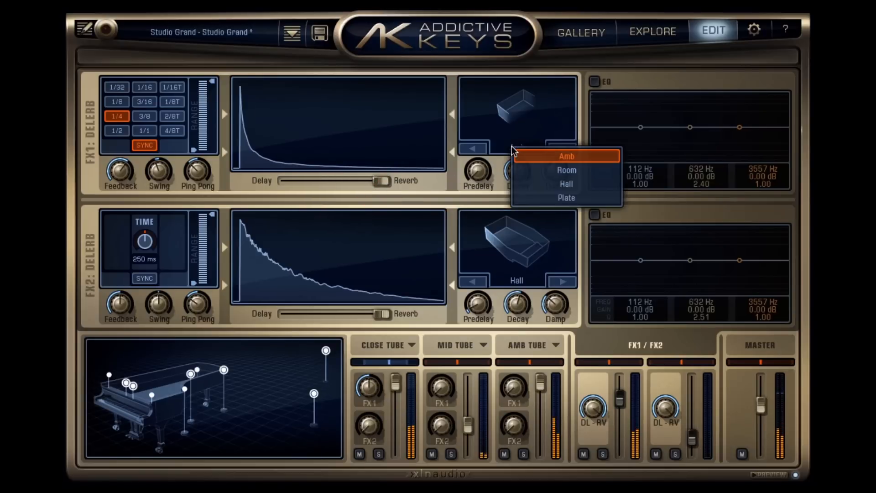
{"action": "left_click", "coordinate": [542, 174]}
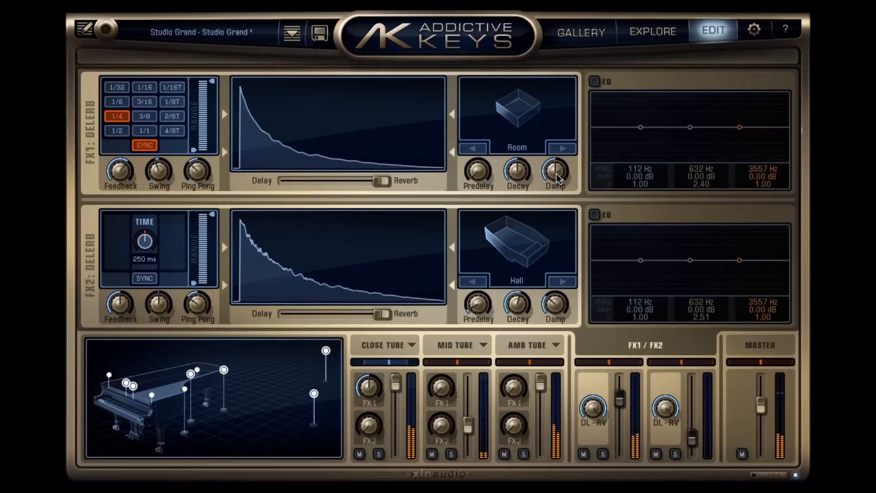
Enable the FX1 EQ and cut its low band to about 161 Hz and -15.36 dB
{"action": "left_click", "coordinate": [594, 81]}
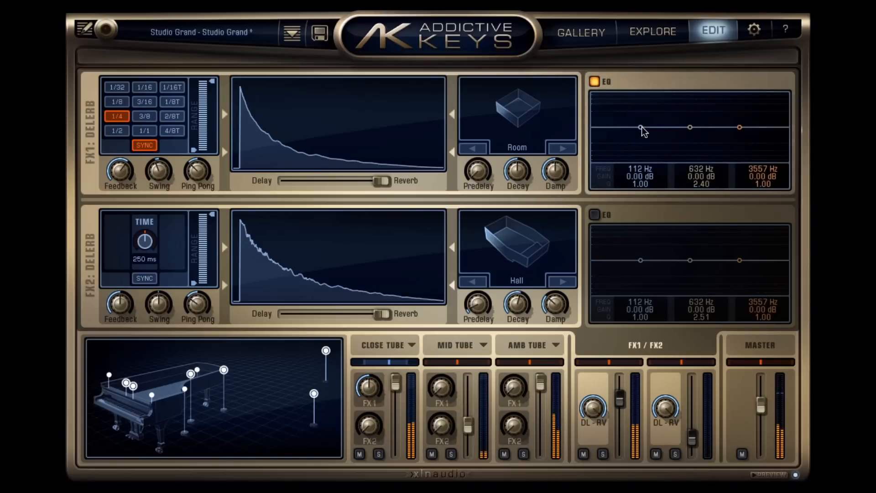
{"action": "left_click_drag", "start_coordinate": [641, 128], "coordinate": [652, 157]}
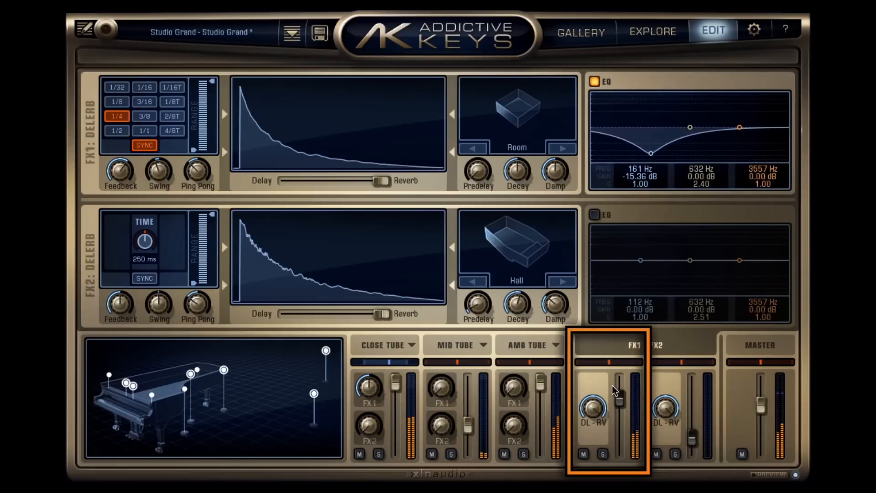
Lower the FX1 channel level with a slight pan to the left, and shift its balance a little from Reverb toward Delay
{"action": "left_click_drag", "start_coordinate": [619, 398], "coordinate": [621, 423]}
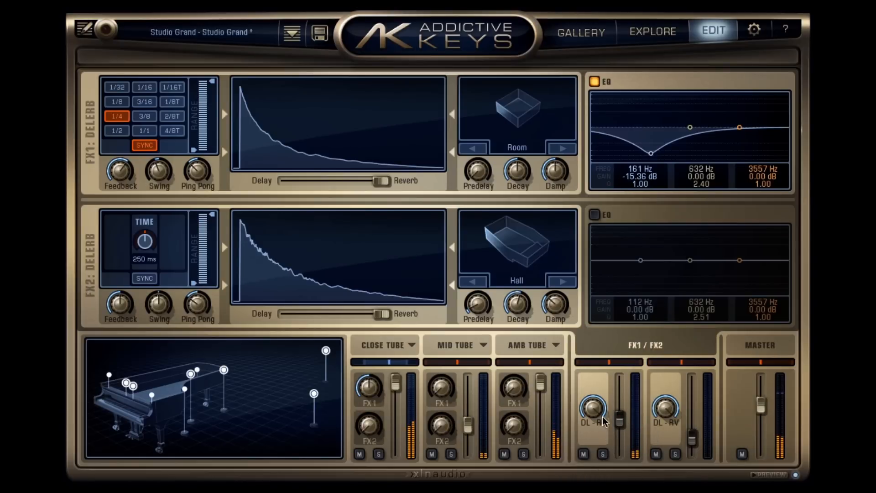
{"action": "left_click_drag", "start_coordinate": [608, 360], "coordinate": [602, 360]}
{"action": "left_click_drag", "start_coordinate": [589, 409], "coordinate": [590, 462]}
{"action": "left_click_drag", "start_coordinate": [332, 182], "coordinate": [365, 179]}
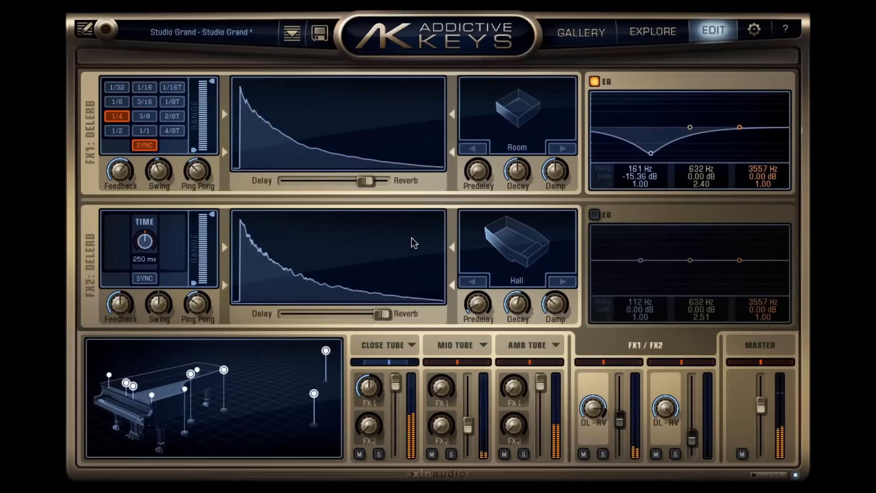
Raise the FX2 send amounts on the Mid Tube and Amb Tube microphone channels
{"action": "left_click_drag", "start_coordinate": [445, 429], "coordinate": [468, 381]}
{"action": "left_click_drag", "start_coordinate": [511, 426], "coordinate": [519, 362]}
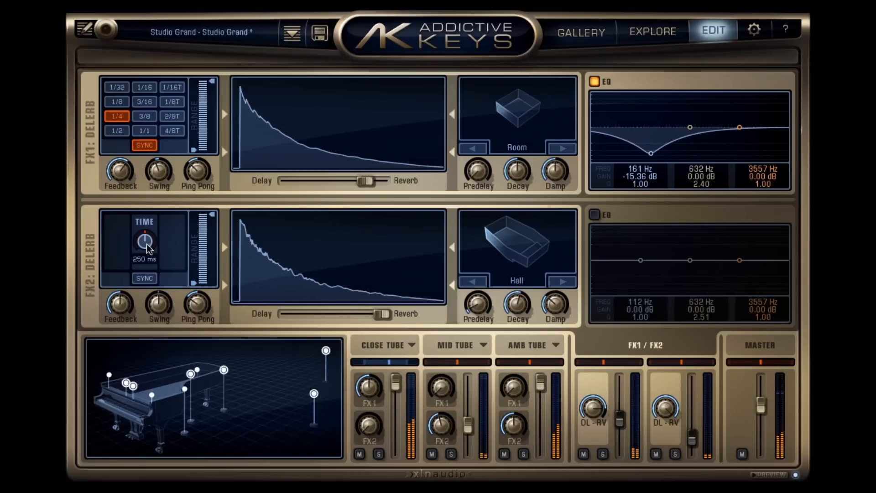
Set the FX2 delay time to about 519 ms and shift its balance mostly toward Delay, with a slightly higher FX2 channel level
{"action": "left_click_drag", "start_coordinate": [151, 249], "coordinate": [155, 226]}
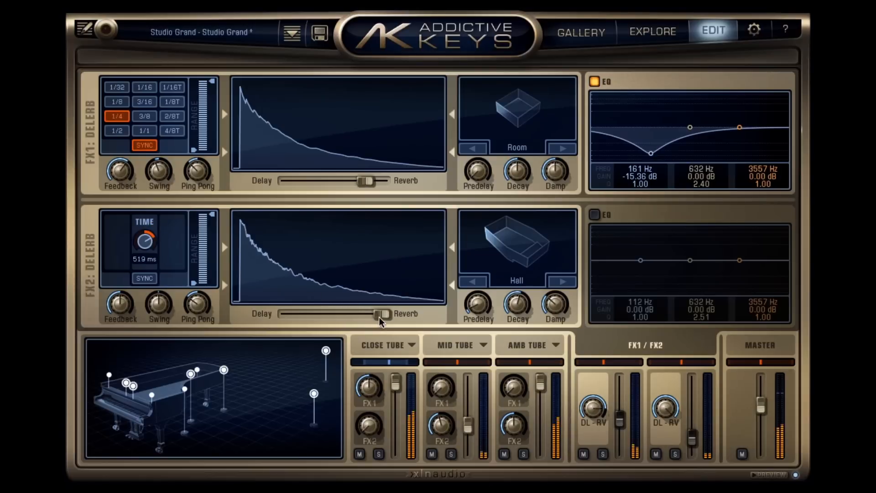
{"action": "left_click_drag", "start_coordinate": [381, 314], "coordinate": [306, 311]}
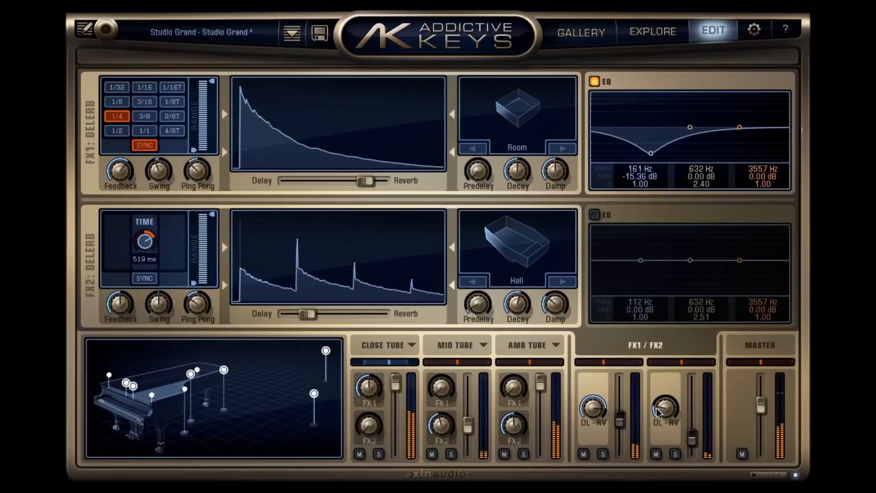
{"action": "left_click_drag", "start_coordinate": [689, 434], "coordinate": [687, 427]}
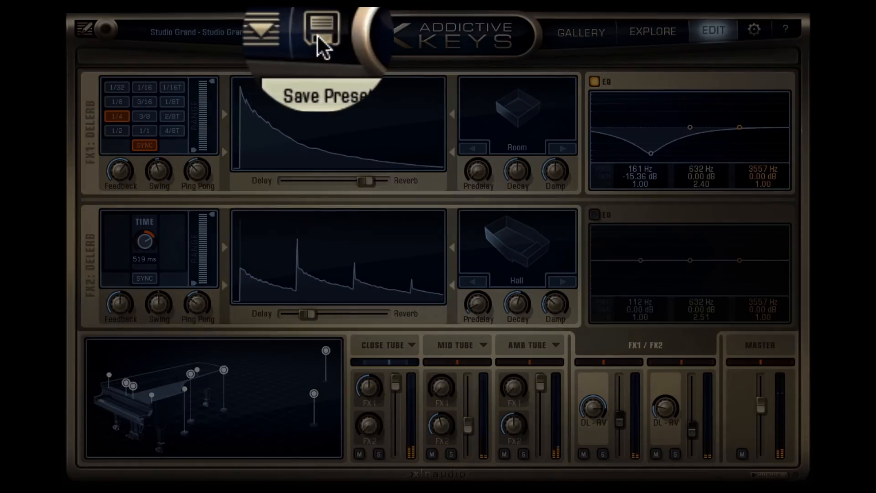
Save the customized sound as a new preset named "Spacey Piano" with the info text "I made this"
{"action": "left_click", "coordinate": [318, 35]}
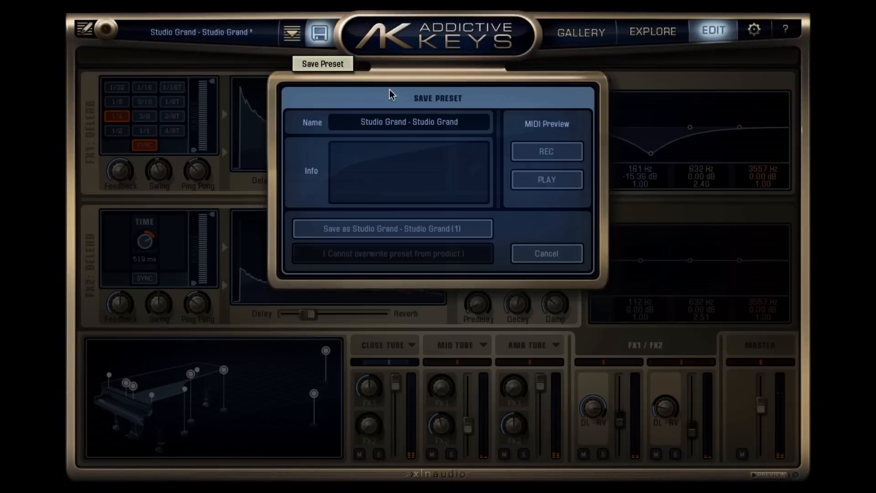
{"action": "left_click", "coordinate": [415, 122]}
{"action": "type", "text": "Sp"}
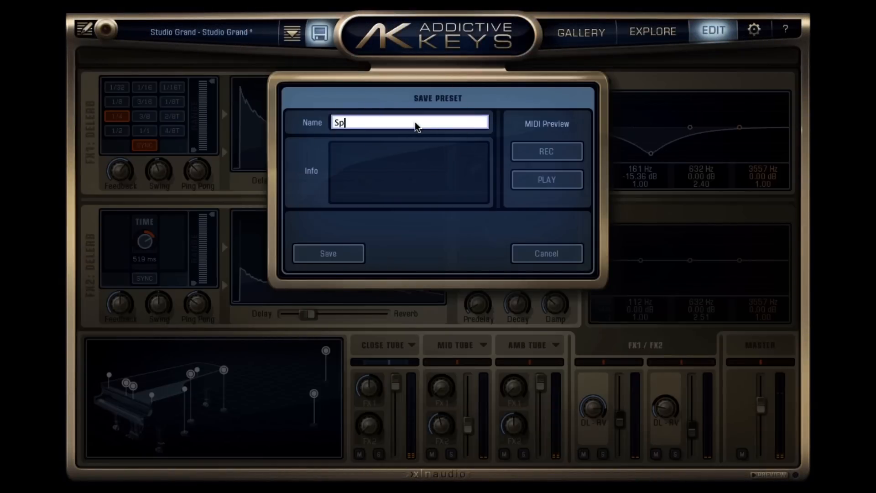
{"action": "type", "text": "acey Piano"}
{"action": "left_click", "coordinate": [416, 152]}
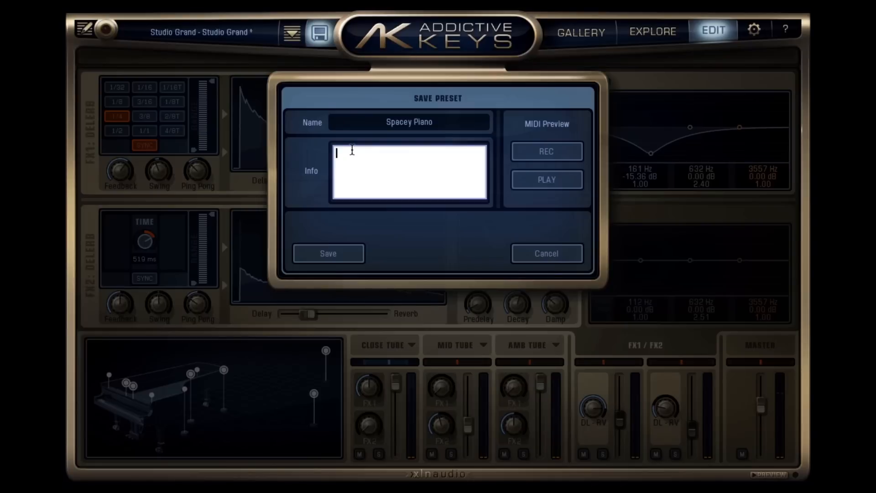
{"action": "type", "text": "I made this"}
{"action": "left_click", "coordinate": [324, 253]}
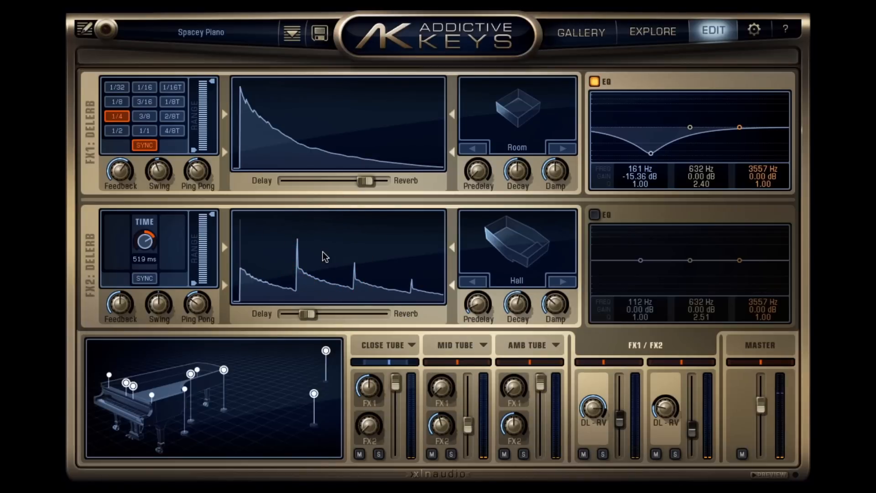